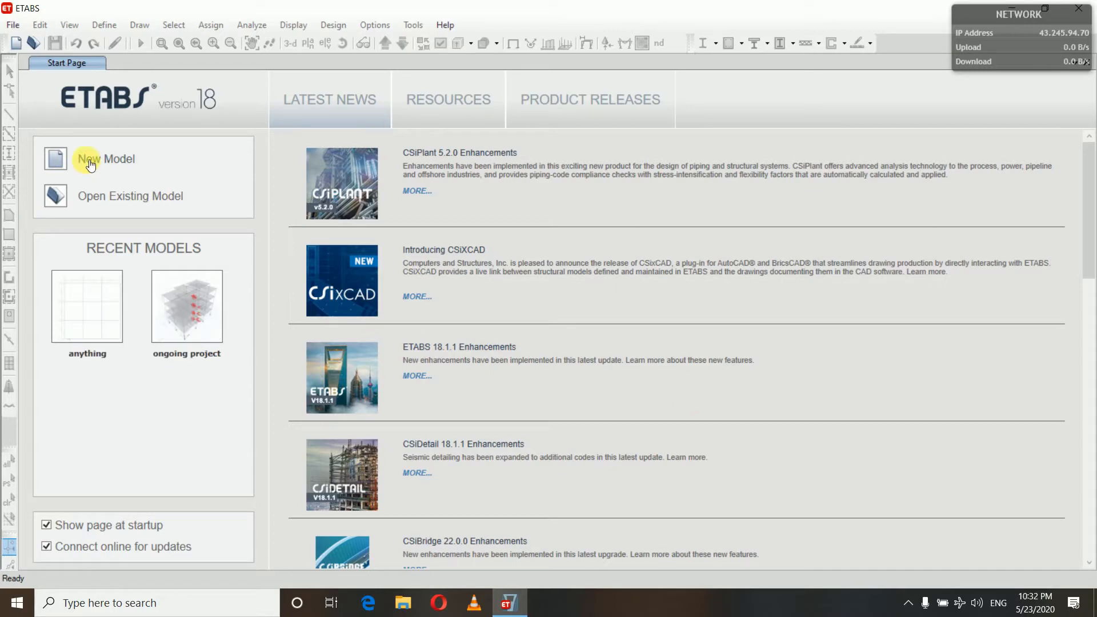
# Step: Create a Grid Only model with built-in Metric SI units, Indian steel sections, IS 800:2007 and IS 456:2000, and close the 3D view
pyautogui.click(90, 164)
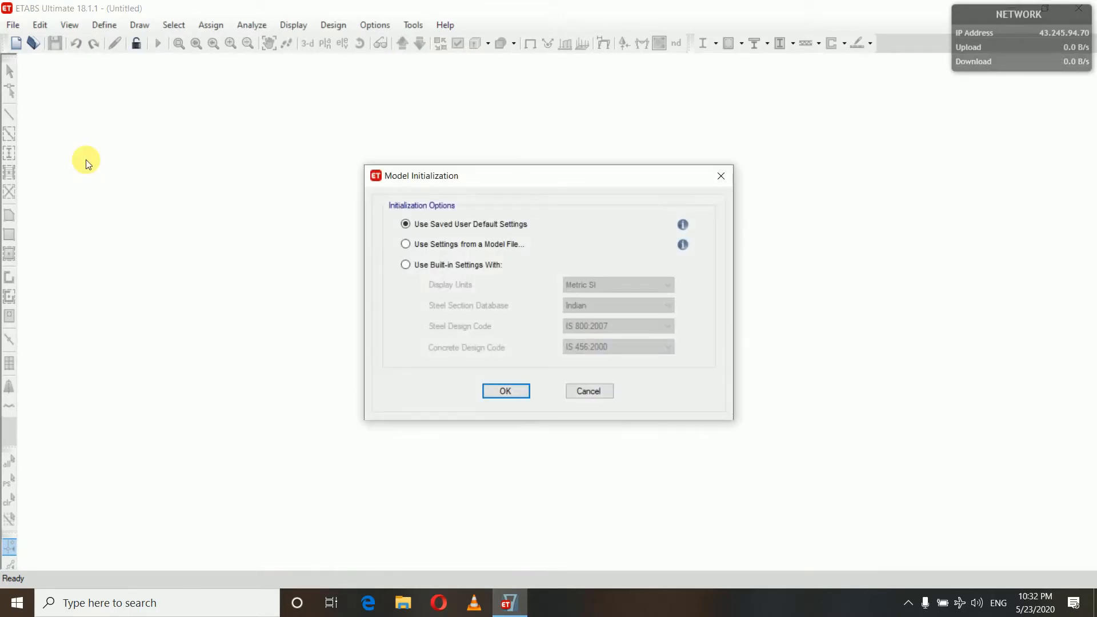
pyautogui.click(406, 264)
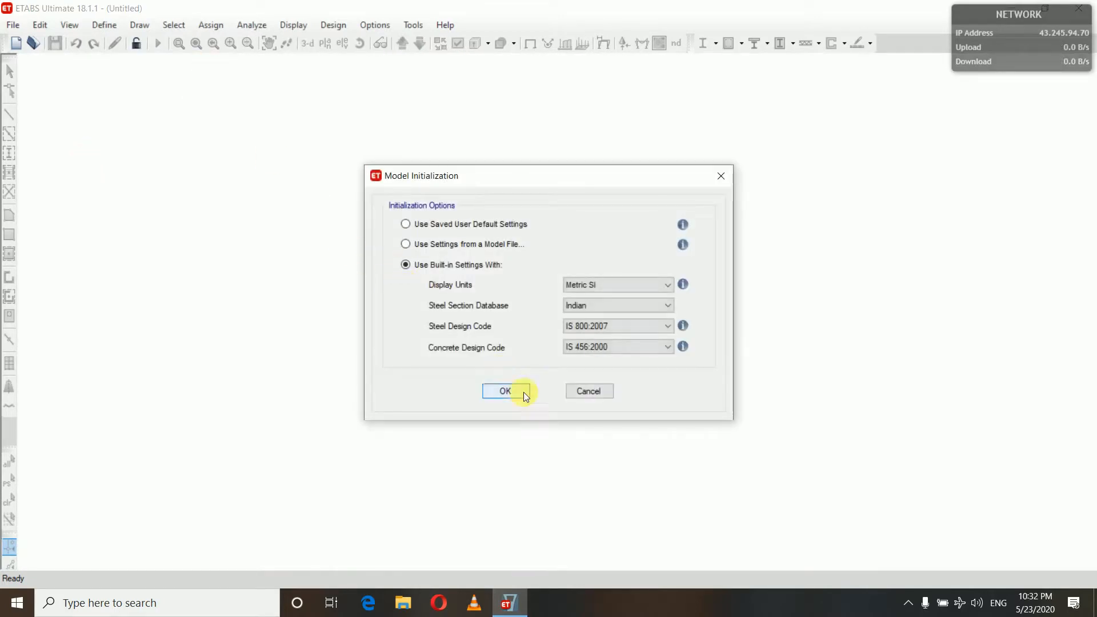
pyautogui.click(507, 392)
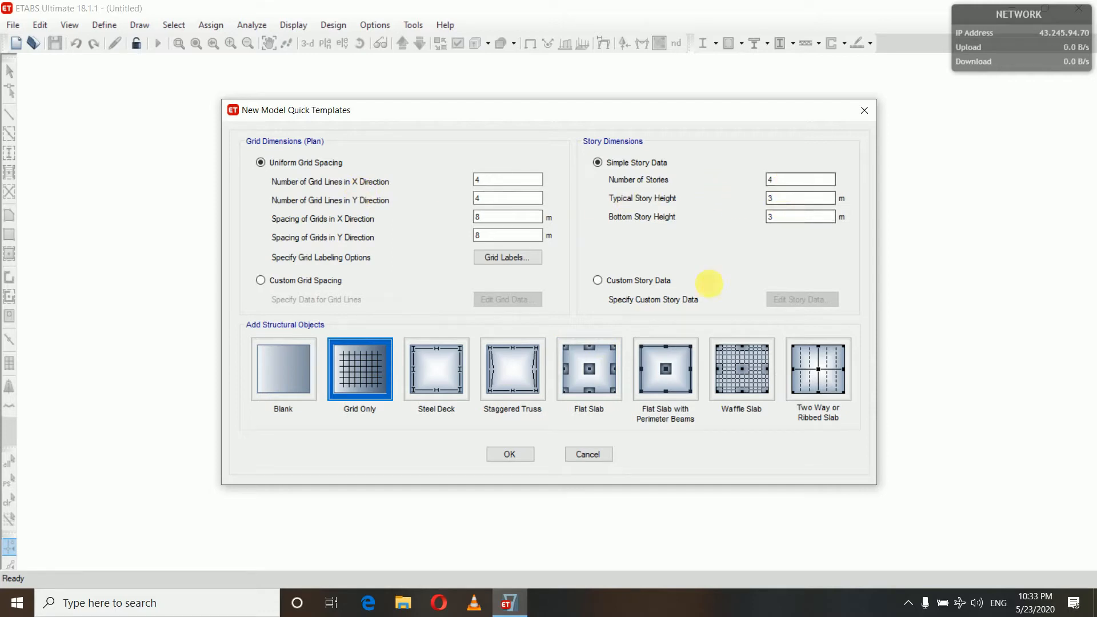
pyautogui.click(500, 455)
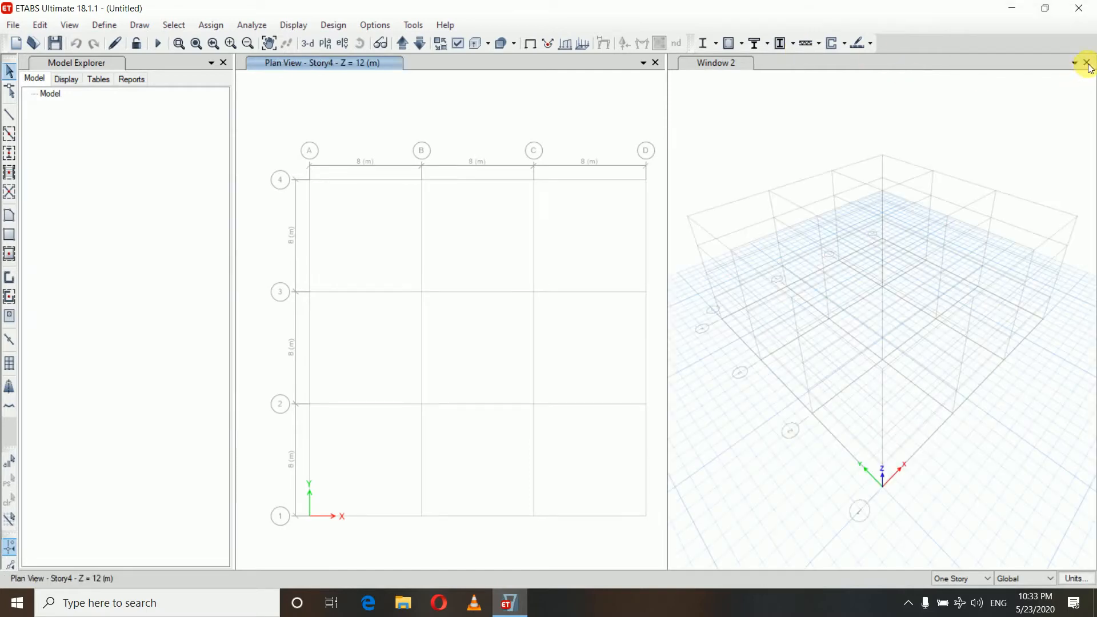
pyautogui.click(1087, 63)
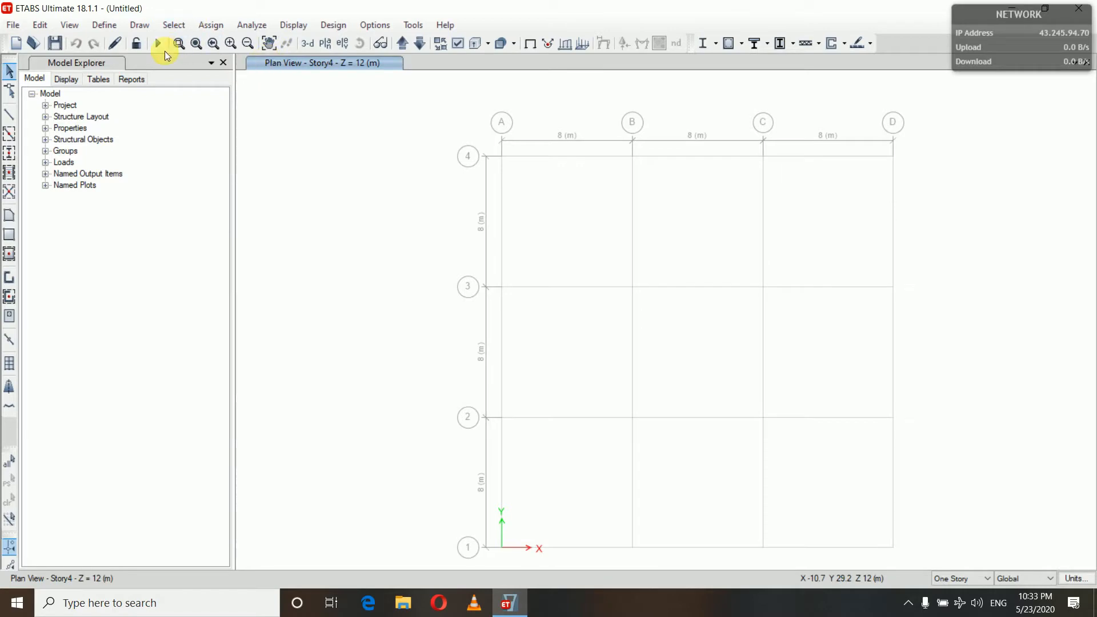
pyautogui.rightClick(327, 167)
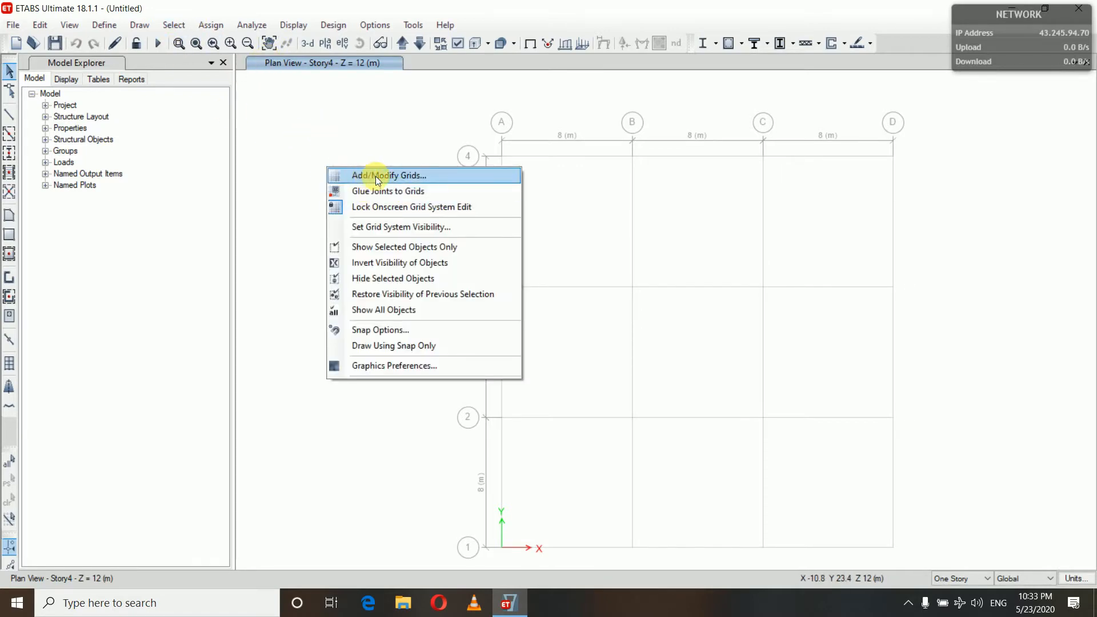
pyautogui.click(383, 177)
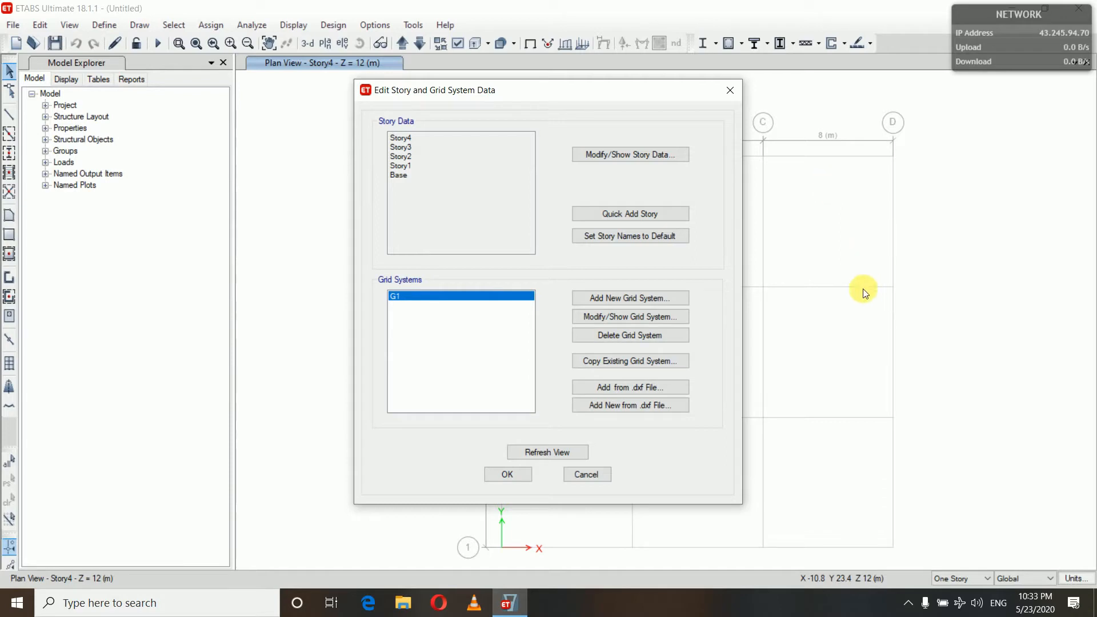
pyautogui.click(611, 298)
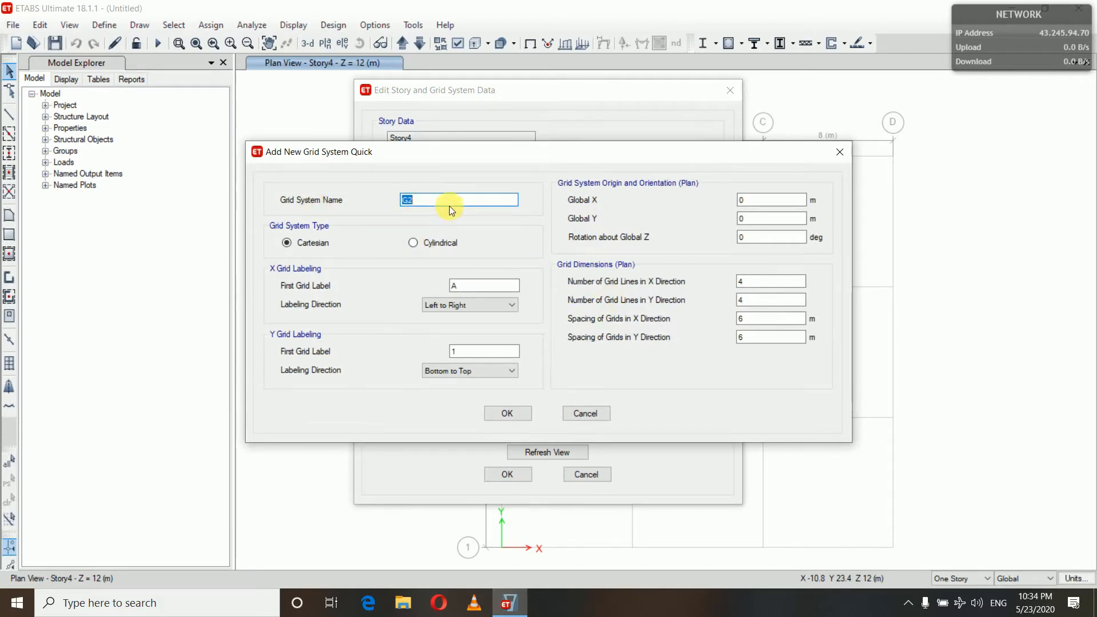
pyautogui.click(415, 243)
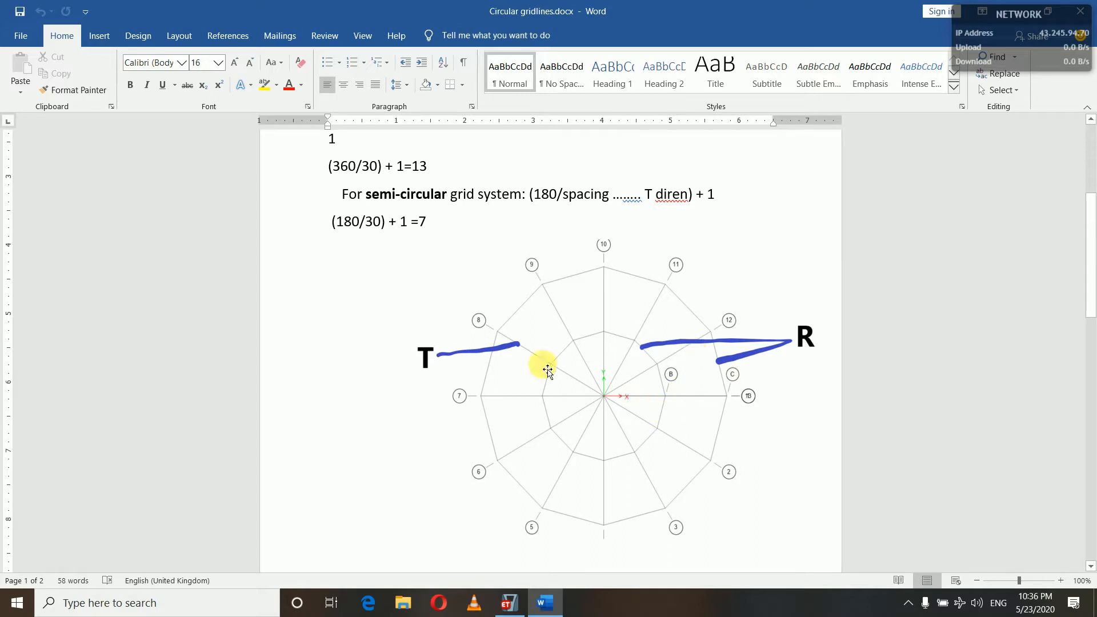
# Step: Review the circular gridline formulas in the Word notes and browse the example images in the cylindrical grid systems folder
pyautogui.scroll(7, 547, 370)
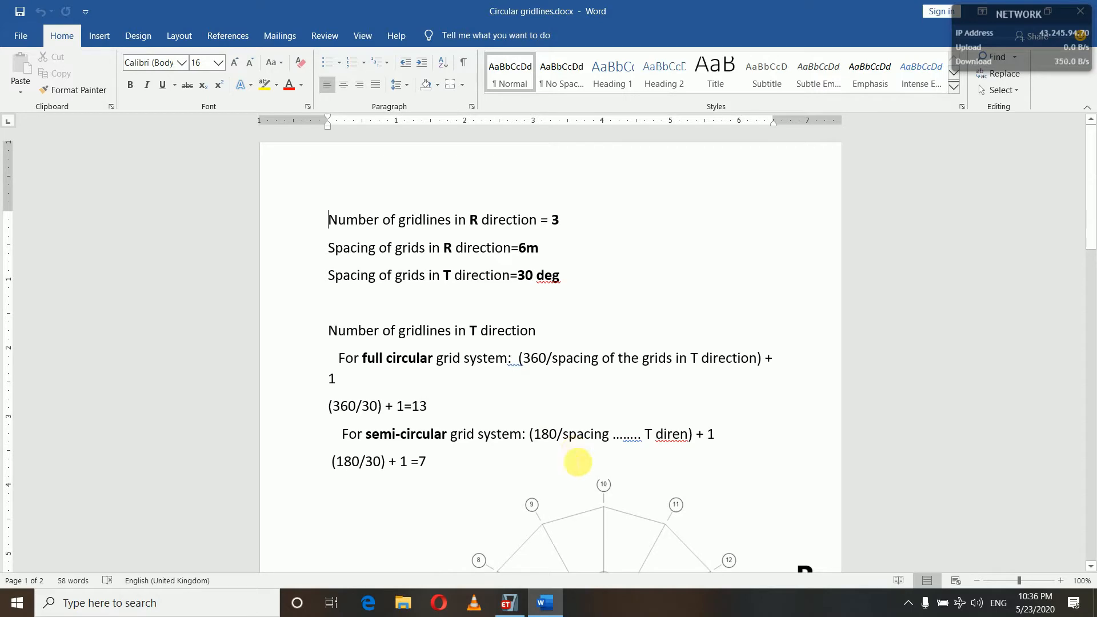
pyautogui.click(546, 607)
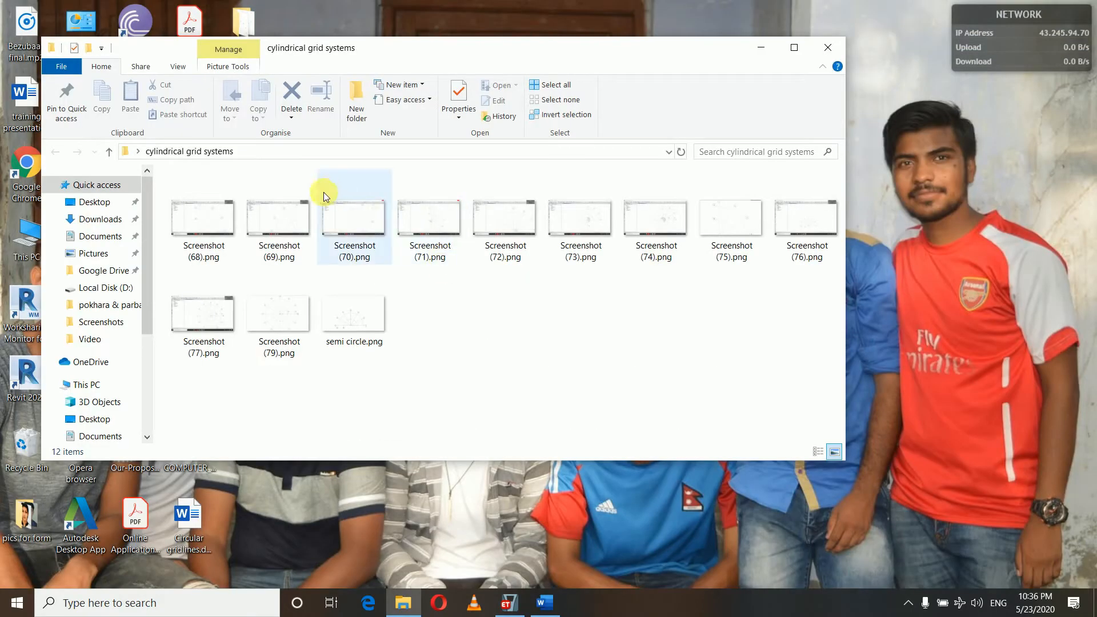
pyautogui.click(217, 229)
pyautogui.doubleClick(218, 228)
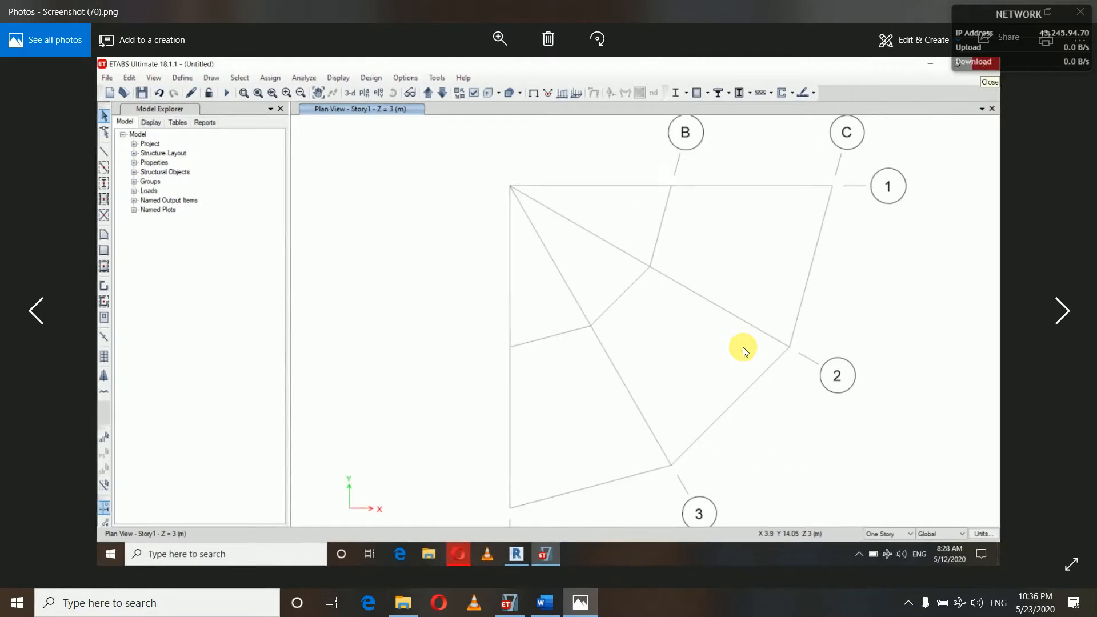
pyautogui.press('Right')
pyautogui.press('Left')
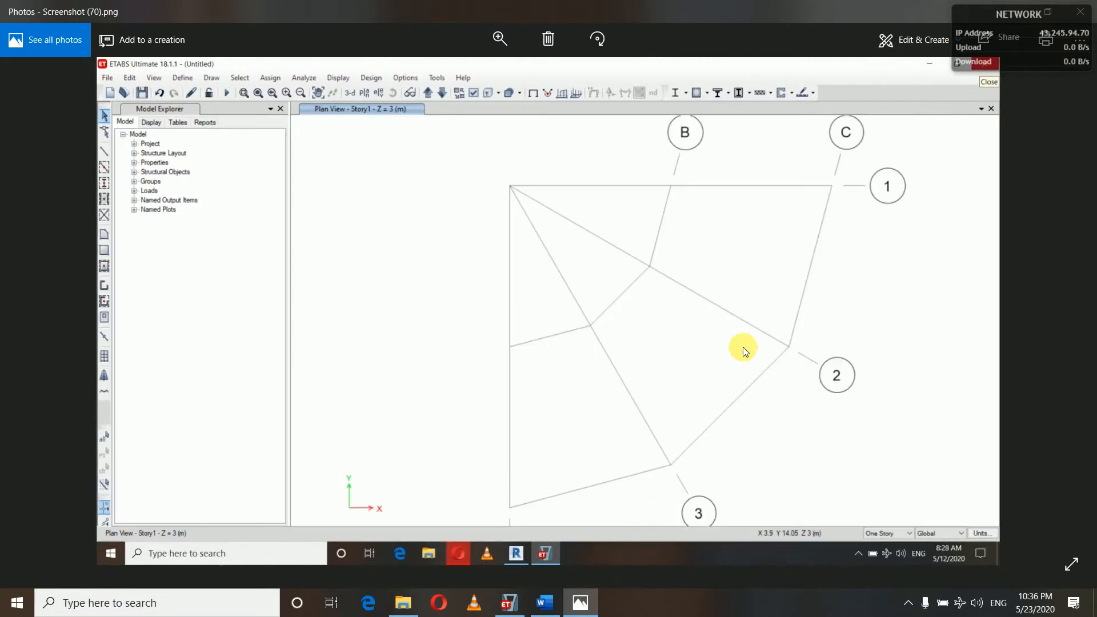
pyautogui.press('Right')
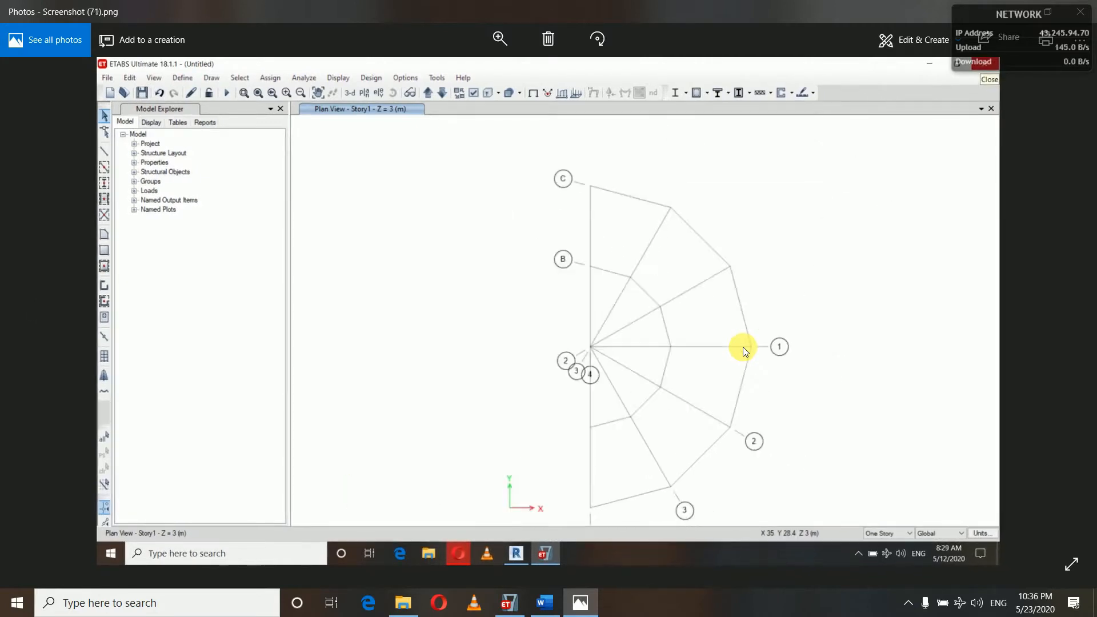
pyautogui.press('Right')
pyautogui.press('Left')
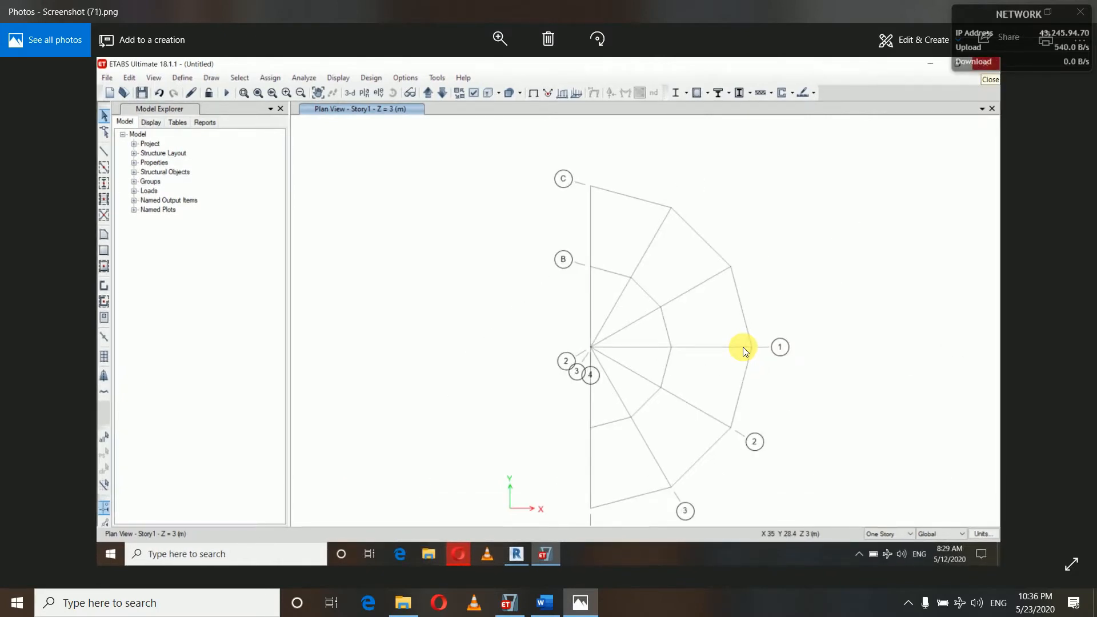
pyautogui.press('Right')
pyautogui.press('Right')
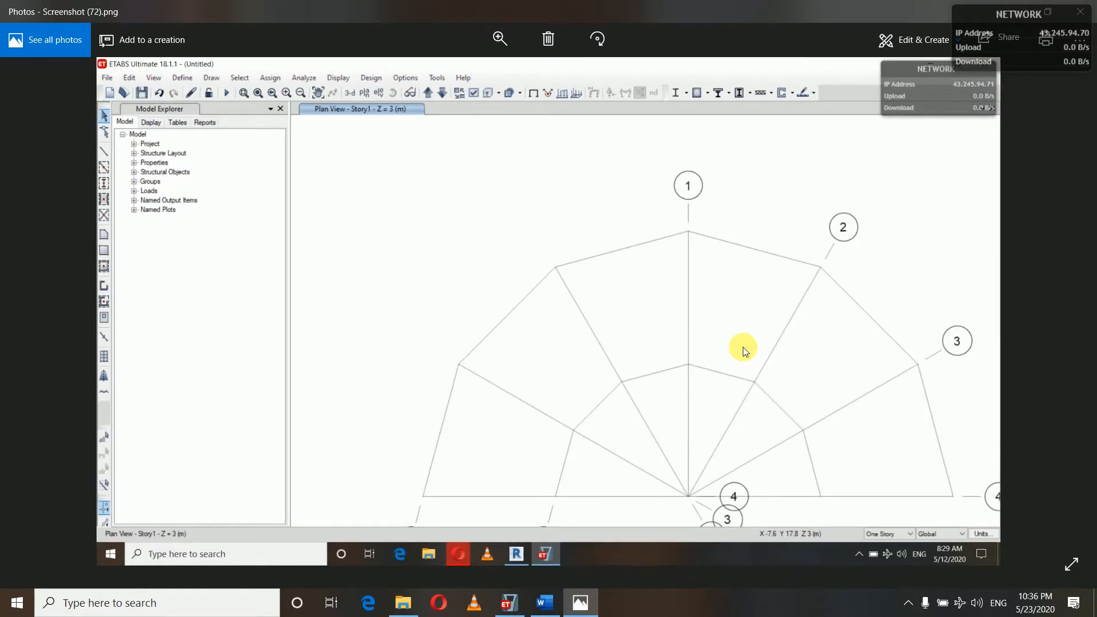
pyautogui.press('Right')
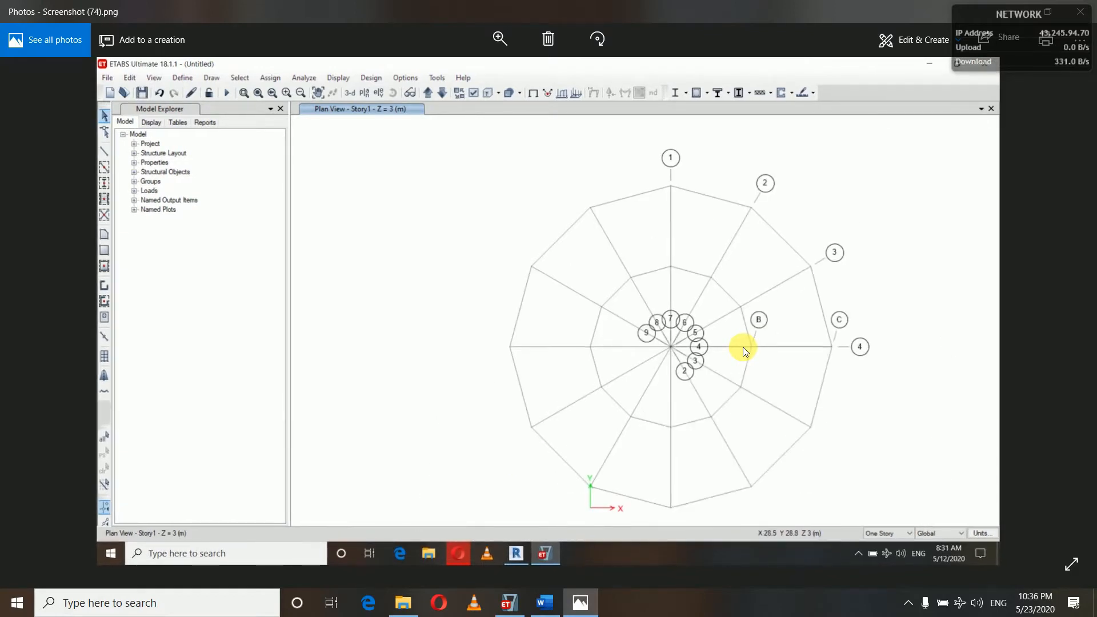
pyautogui.press('Right')
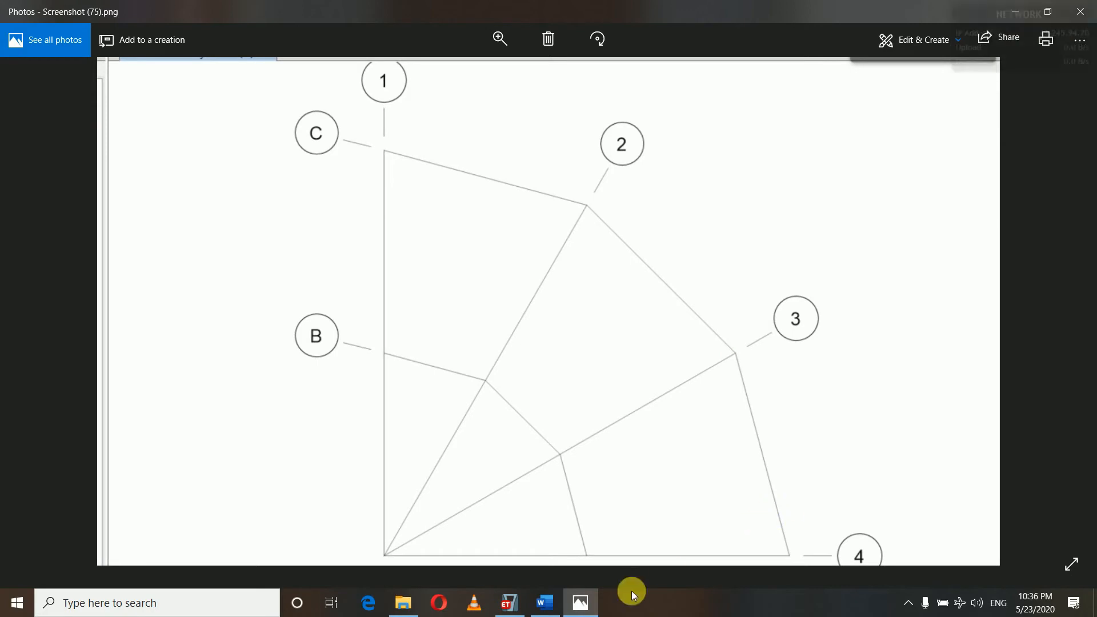
pyautogui.click(507, 607)
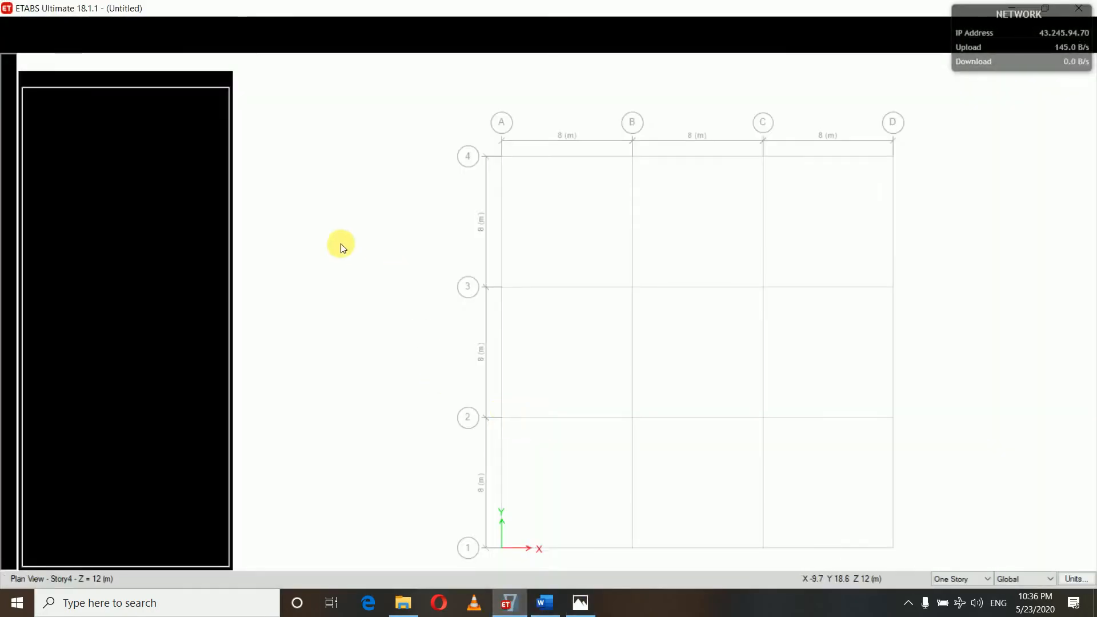
pyautogui.rightClick(360, 256)
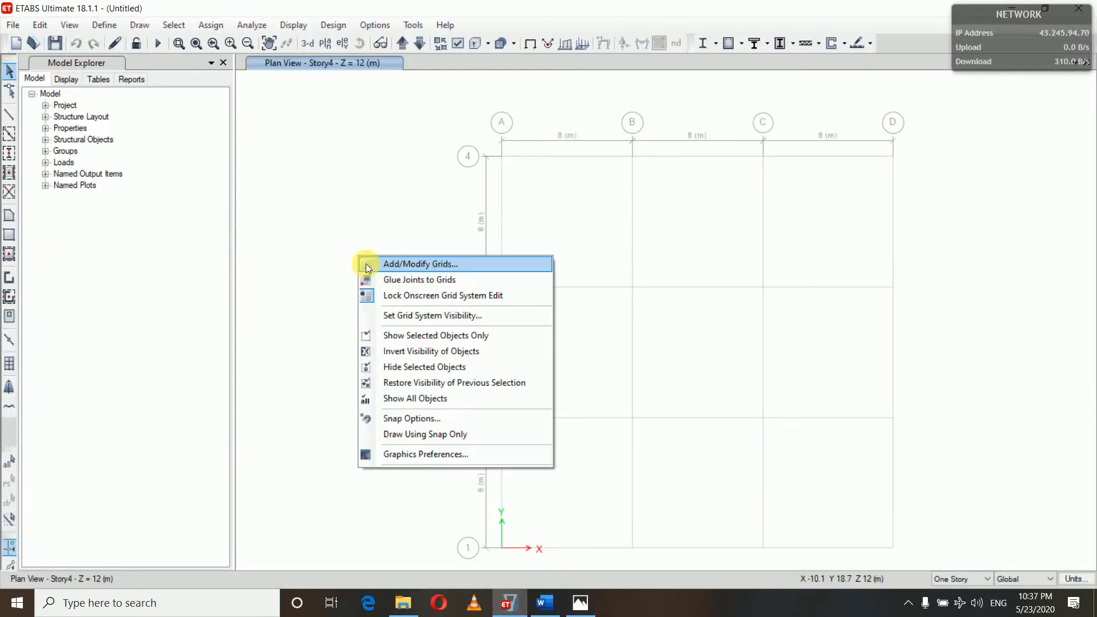
pyautogui.click(399, 264)
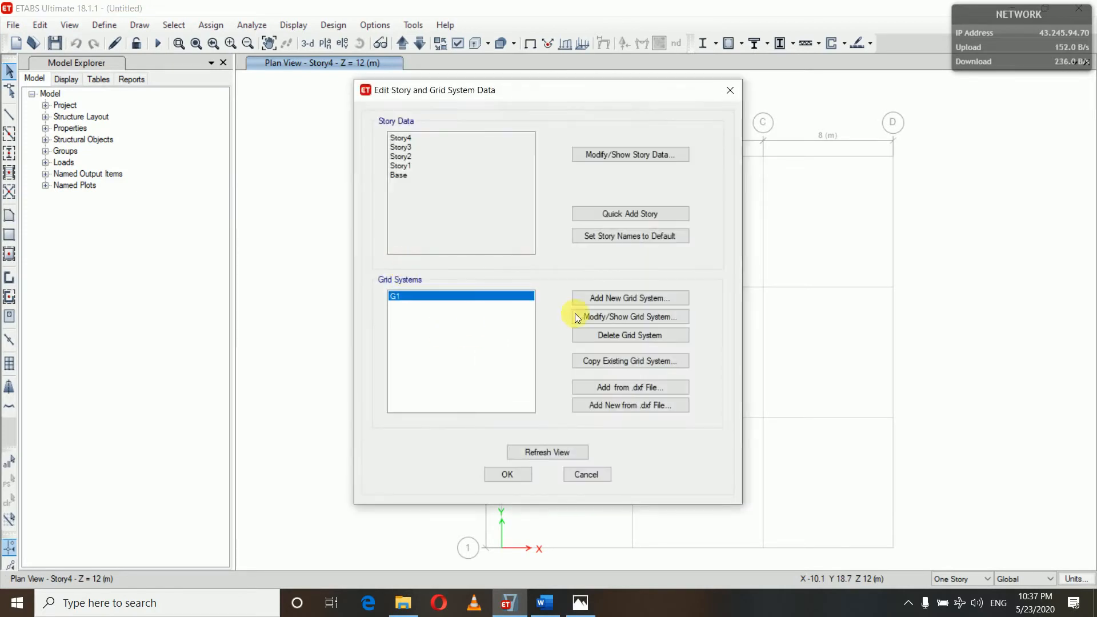
pyautogui.click(591, 298)
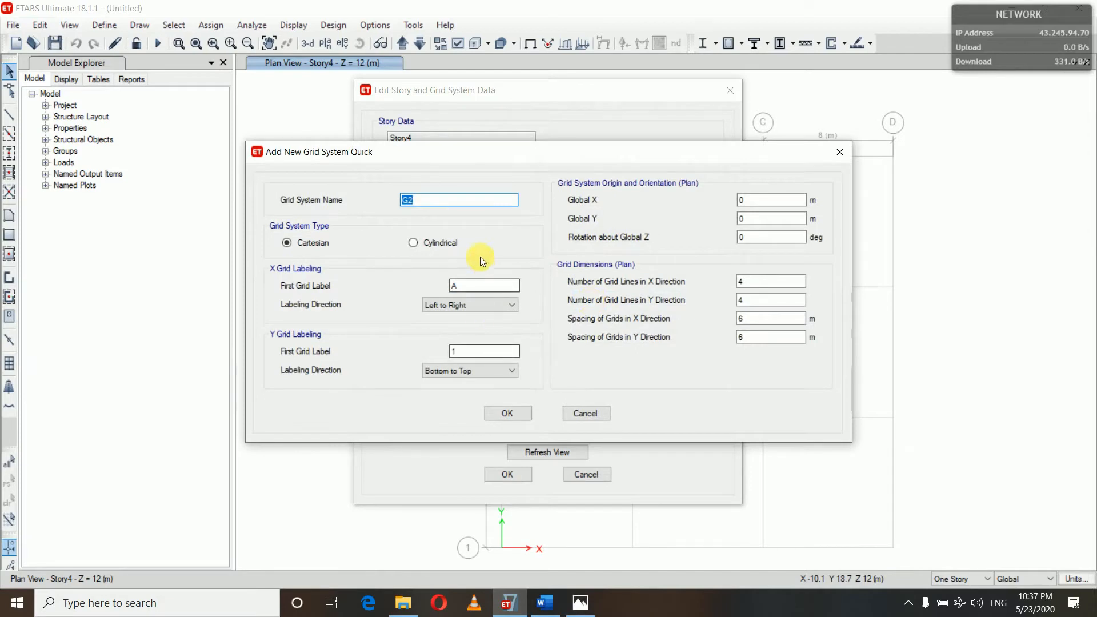
pyautogui.click(412, 243)
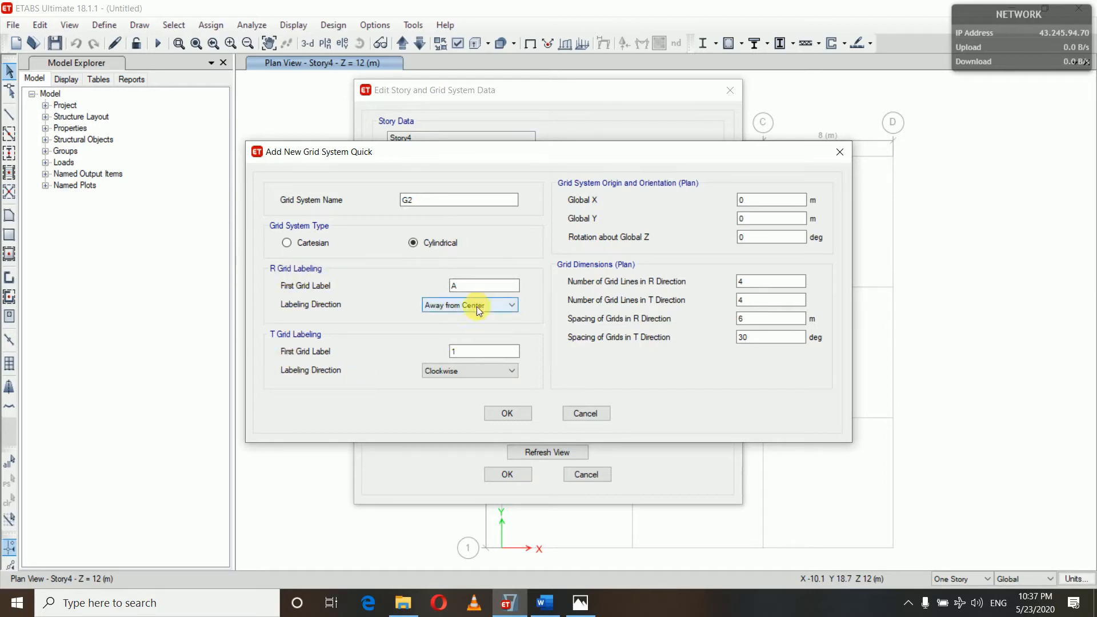
# Step: Compare the R and T gridline directions in the Word notes' diagram with the ETABS cylindrical grid settings, and cancel the grid setup
pyautogui.click(547, 602)
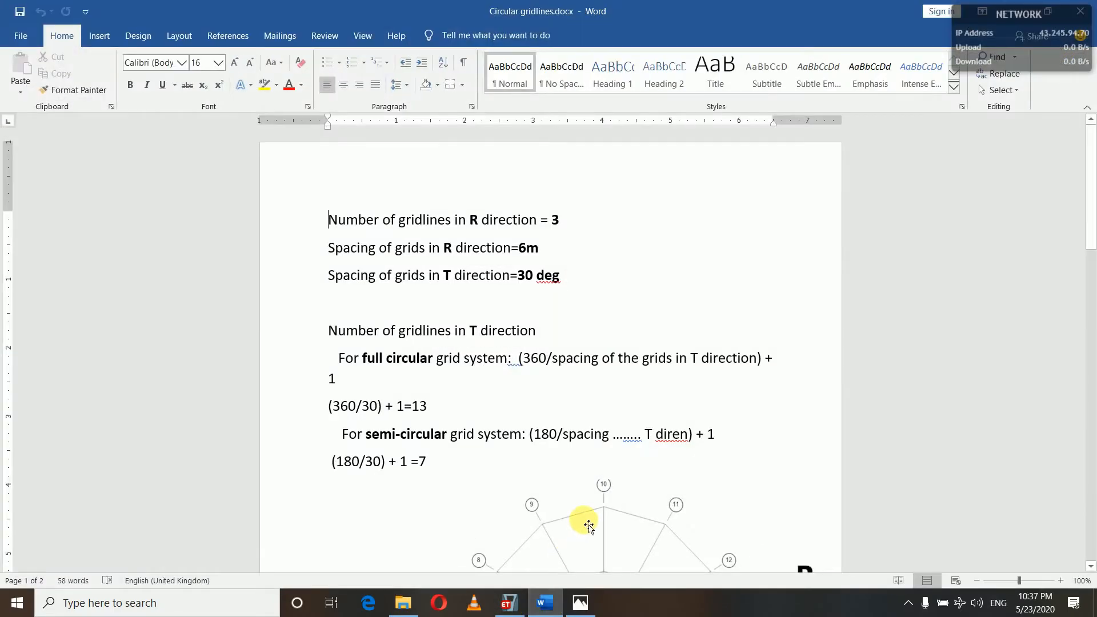
pyautogui.scroll(-2, 589, 526)
pyautogui.scroll(-2, 588, 525)
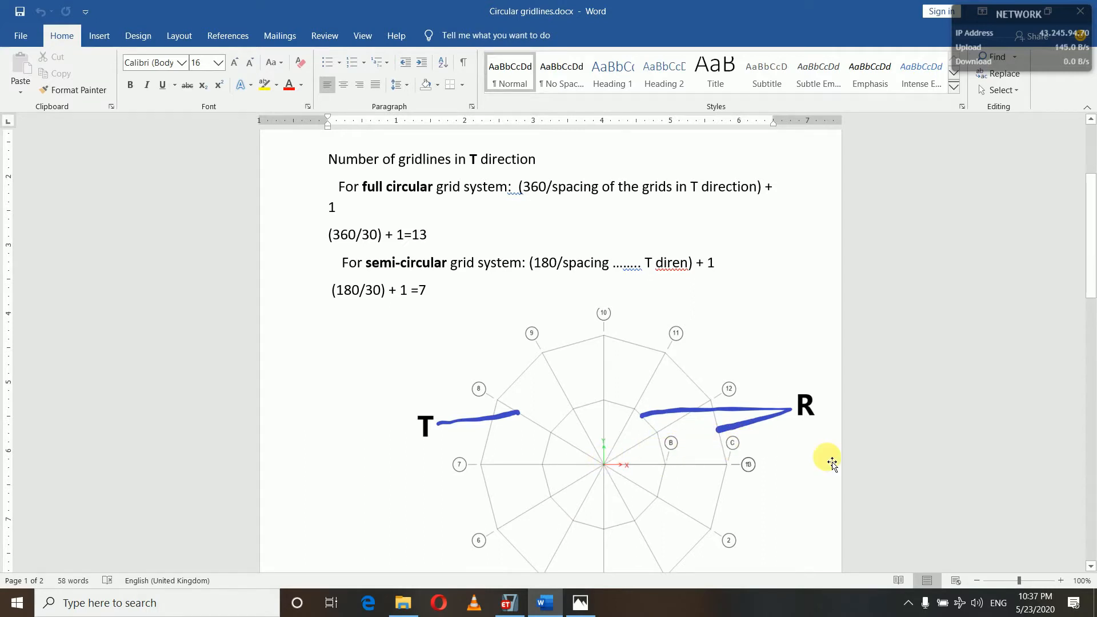
pyautogui.click(507, 602)
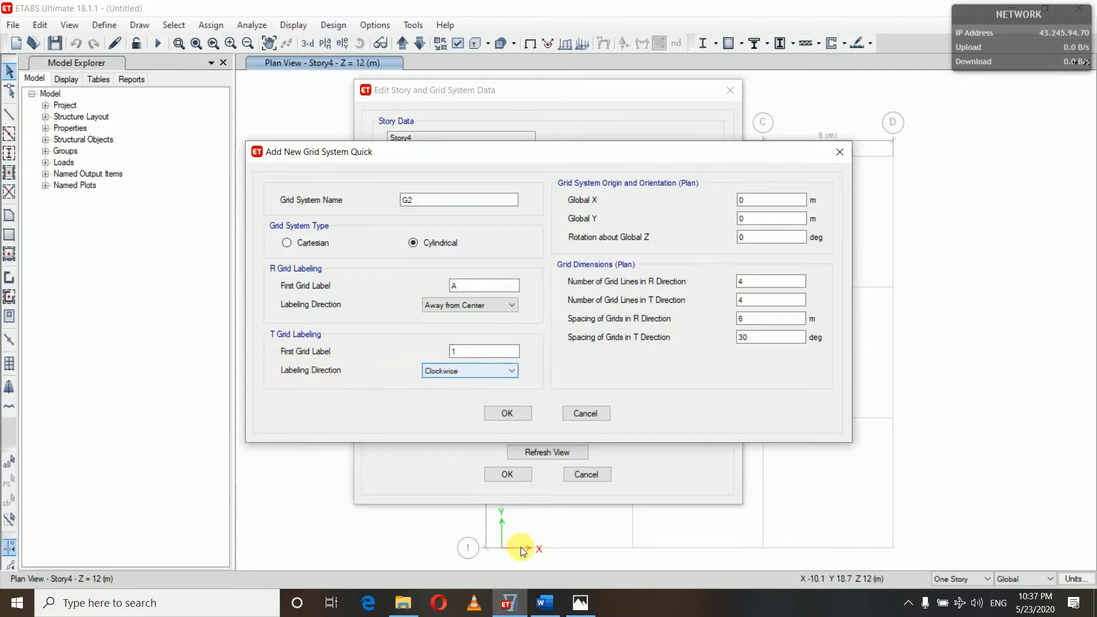
pyautogui.click(545, 605)
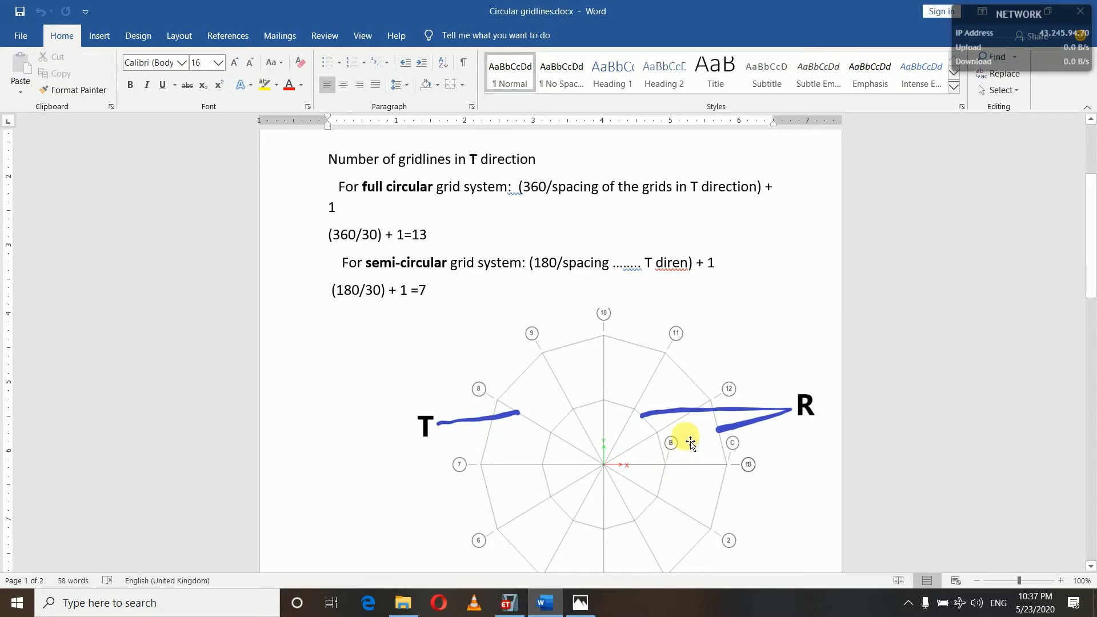
pyautogui.scroll(-2, 691, 443)
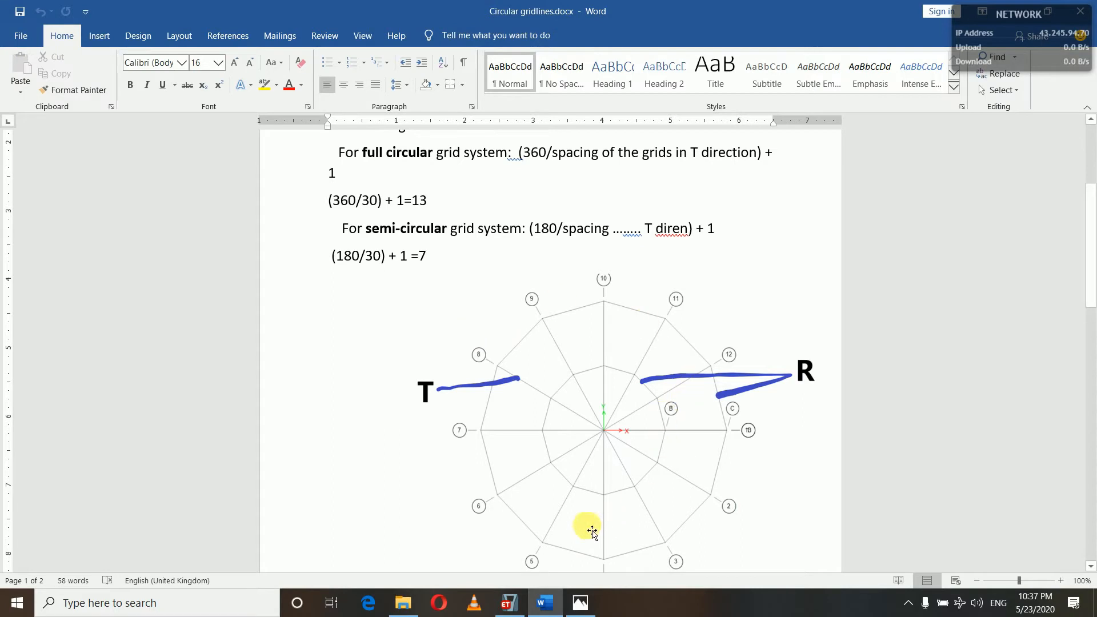
pyautogui.click(514, 603)
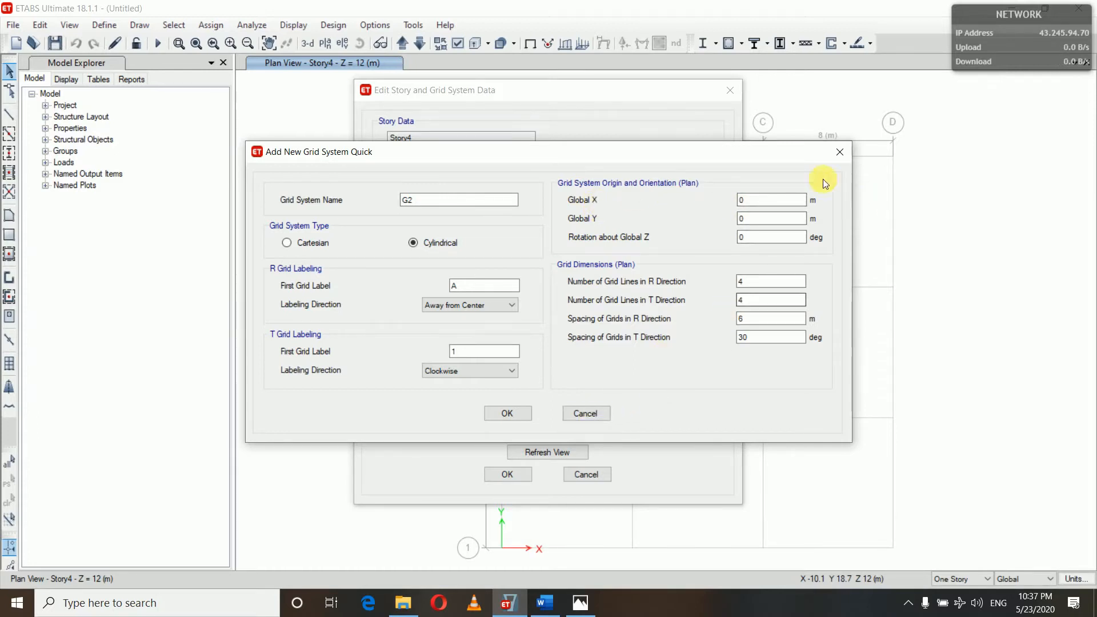
pyautogui.click(838, 153)
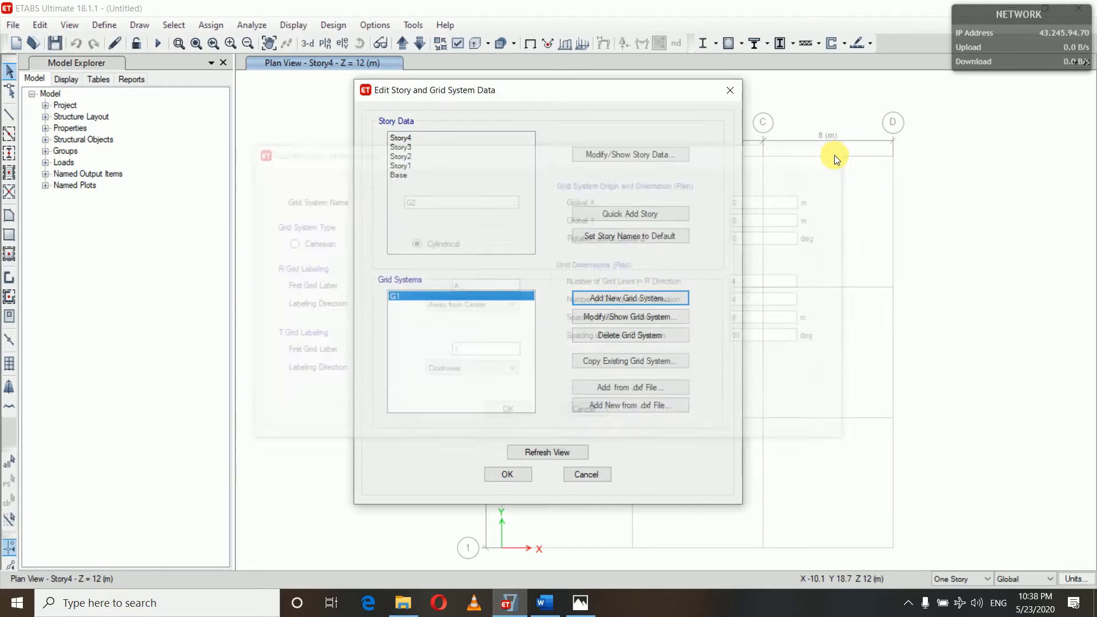
pyautogui.click(599, 471)
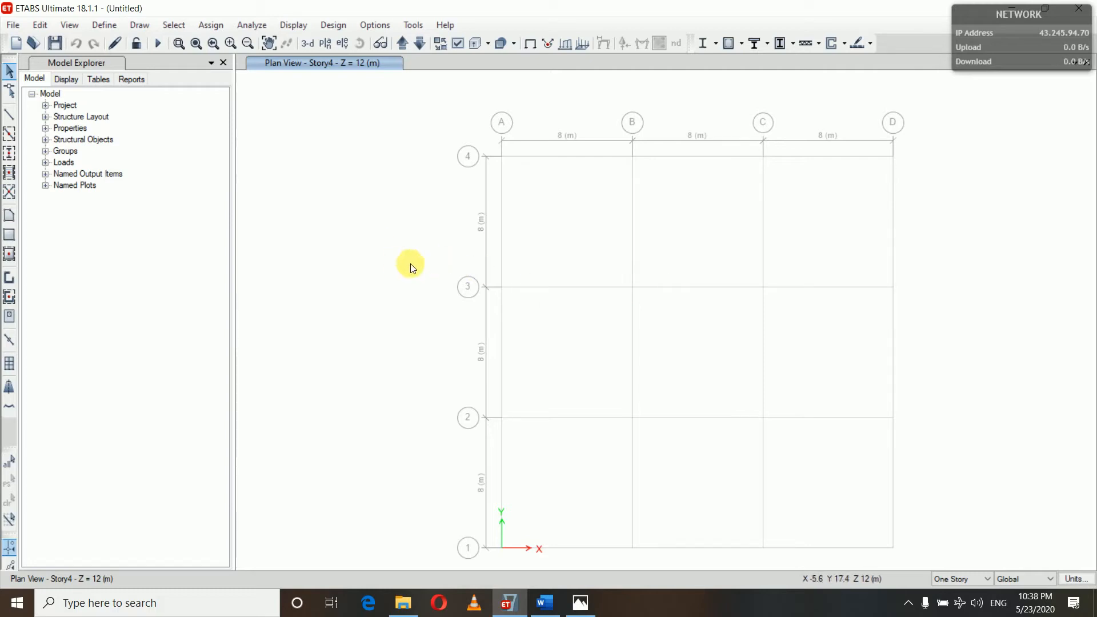
# Step: Start a new cylindrical grid system G2 with its origin at Global X 24 m and 3 grid lines in the R direction
pyautogui.rightClick(361, 248)
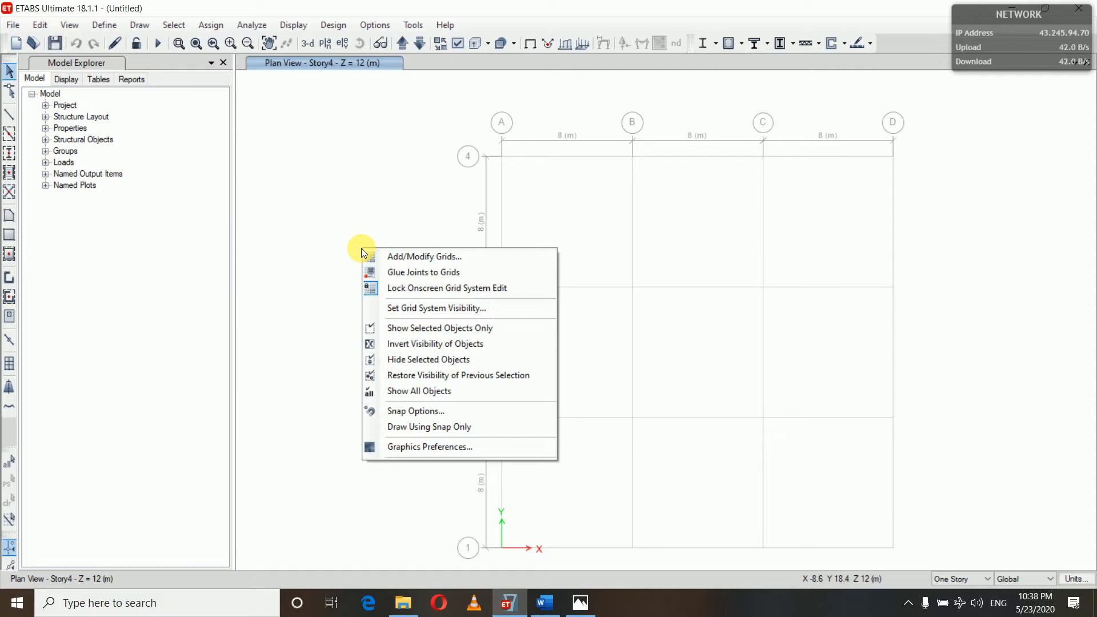
pyautogui.click(390, 258)
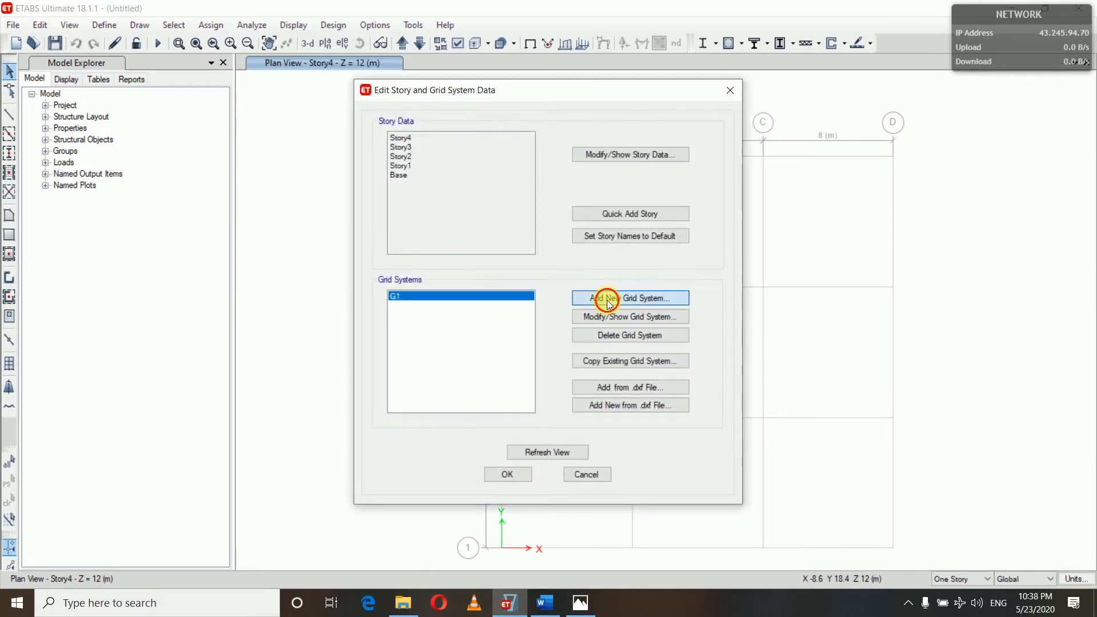
pyautogui.click(607, 301)
pyautogui.click(414, 243)
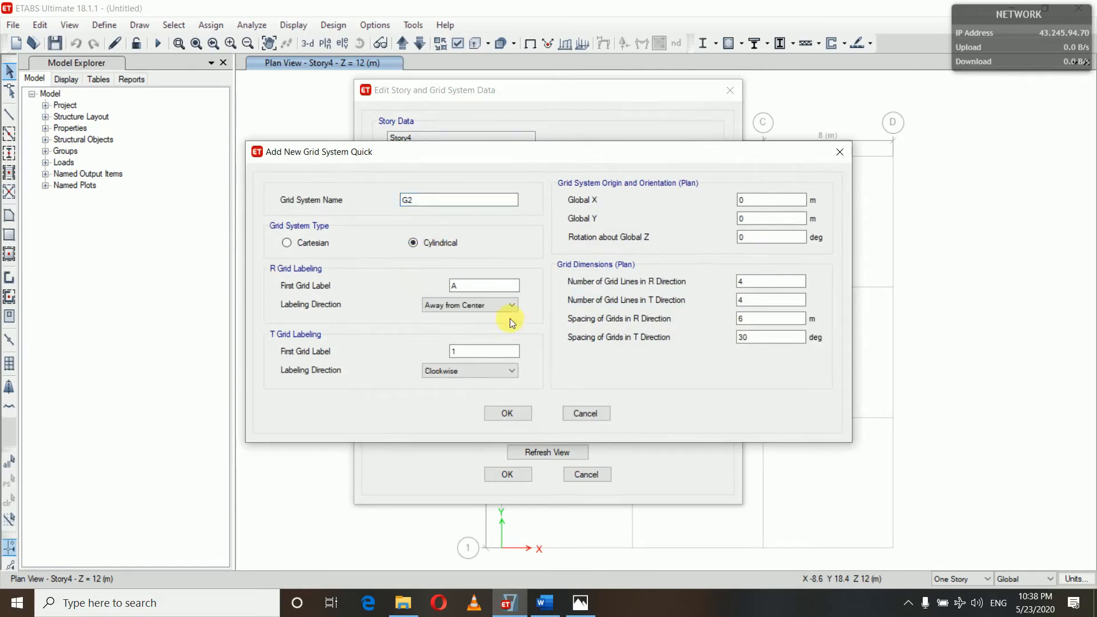
pyautogui.click(766, 201)
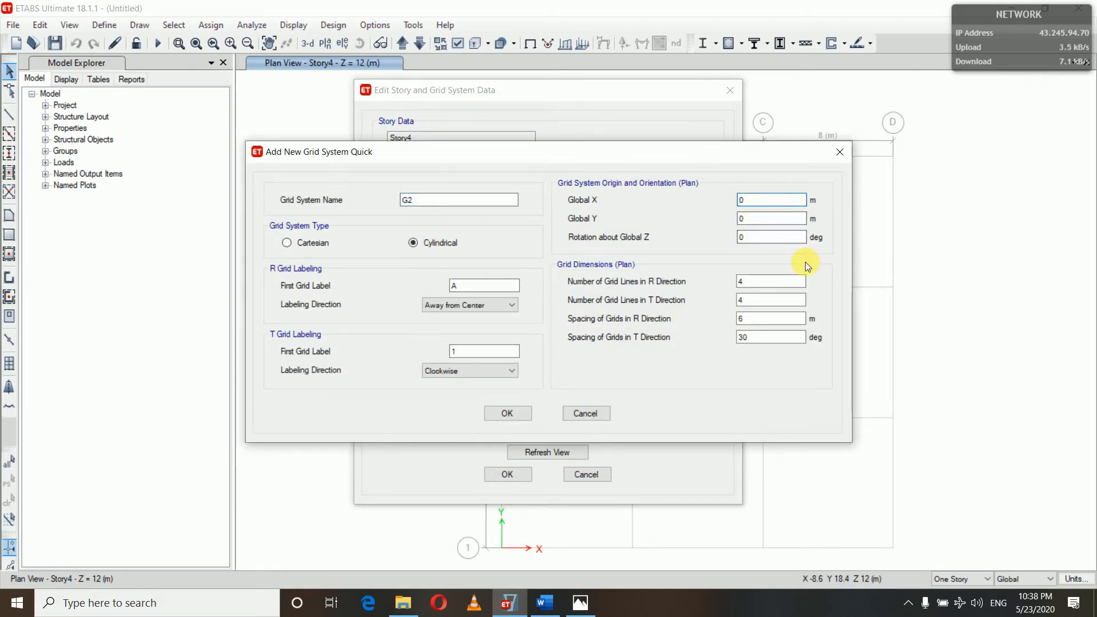
pyautogui.press('BackSpace')
pyautogui.write('24')
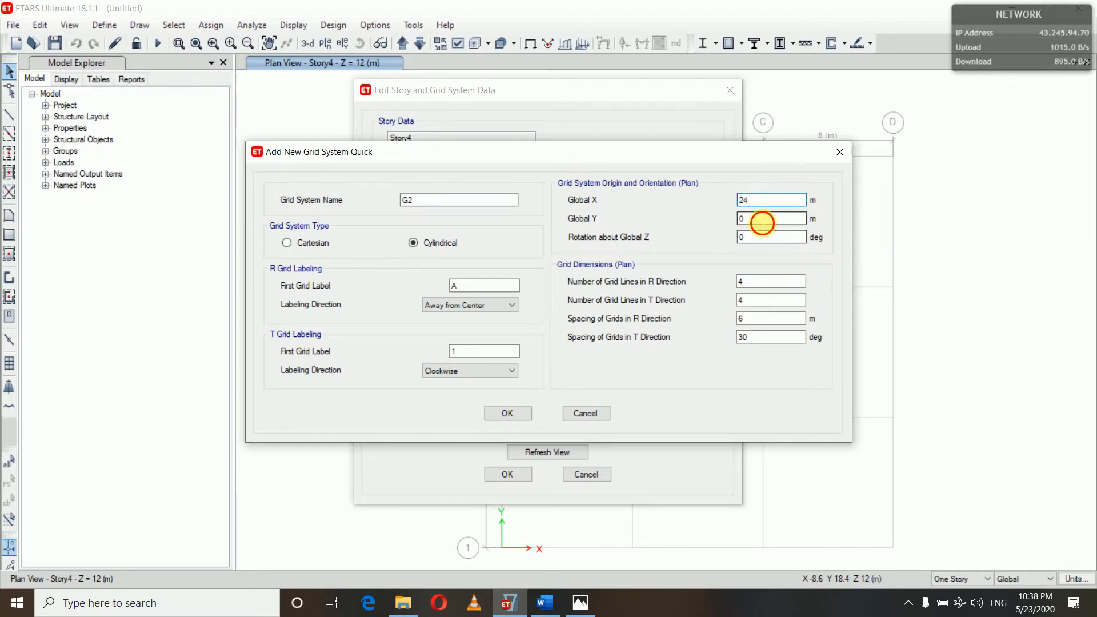
pyautogui.click(763, 220)
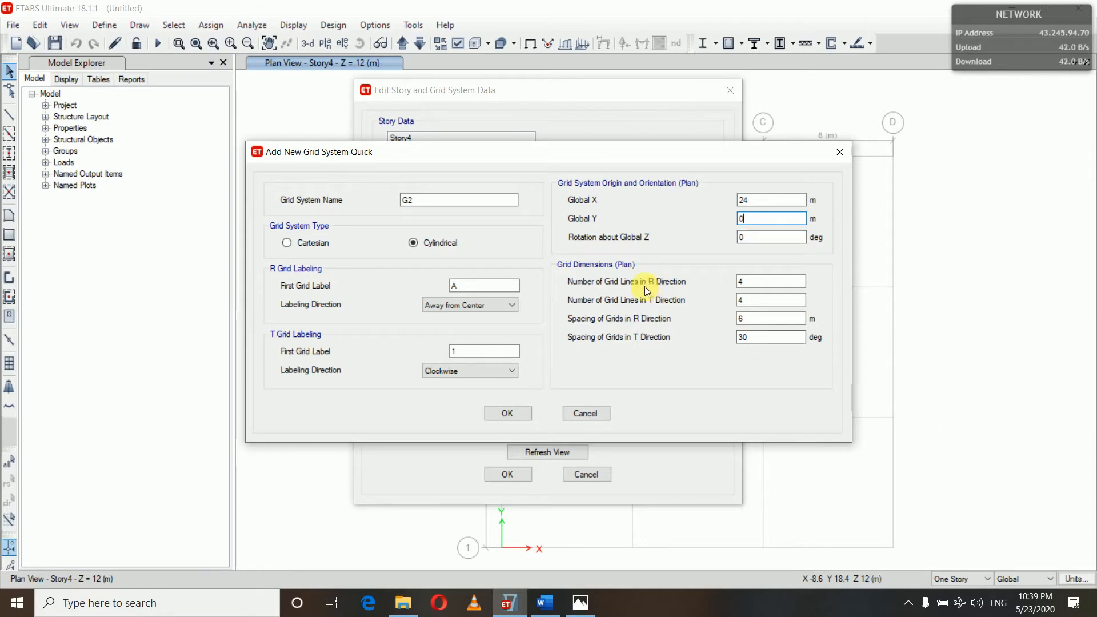
pyautogui.click(742, 280)
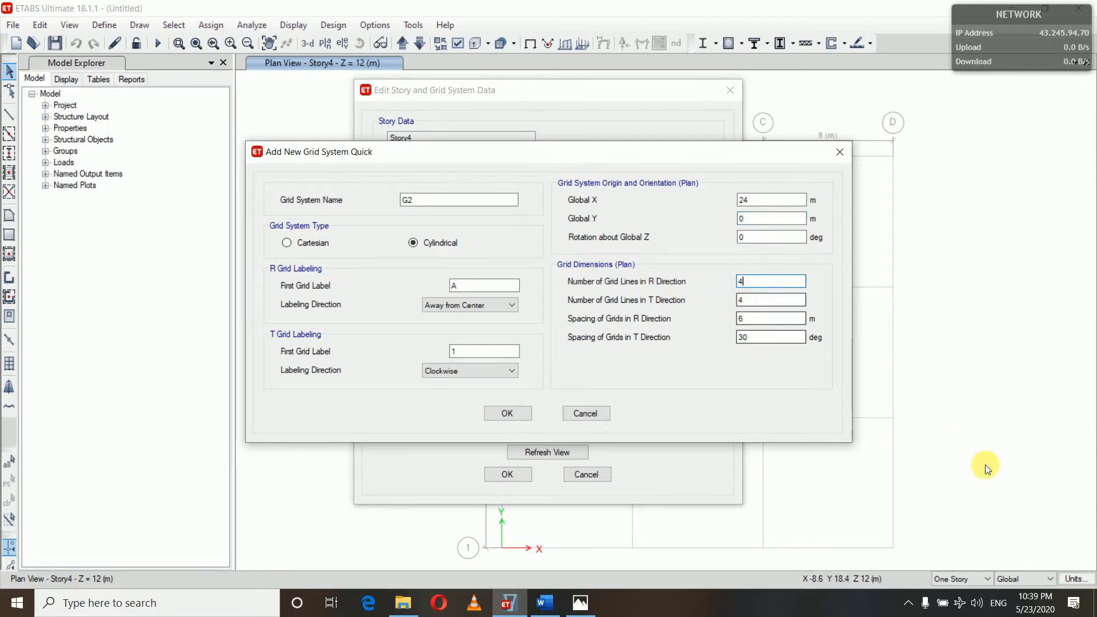
pyautogui.write('3')
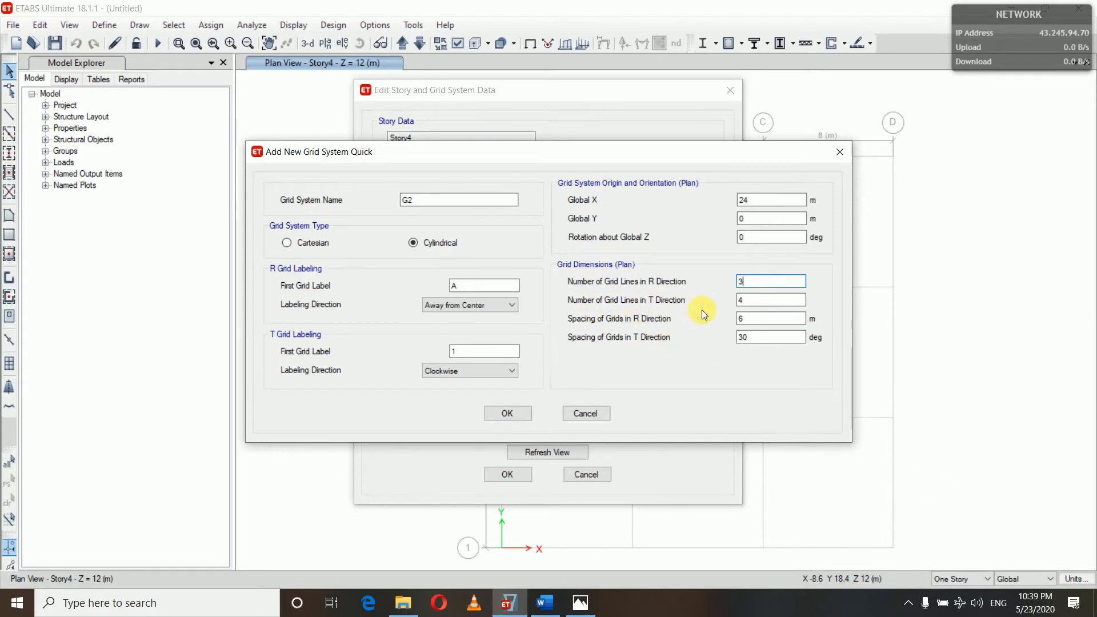
# Step: Consult the gridline formulas in the Word notes, set 7 grid lines in the T direction in ETABS, and add the grid system
pyautogui.click(546, 605)
pyautogui.scroll(5, 571, 423)
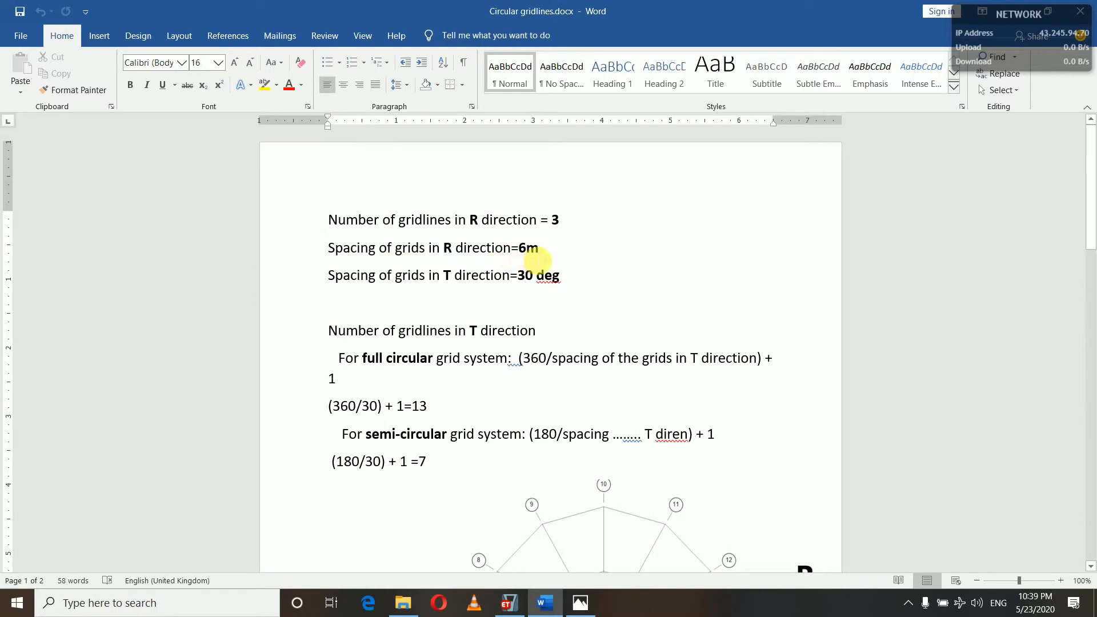
pyautogui.scroll(-3, 608, 486)
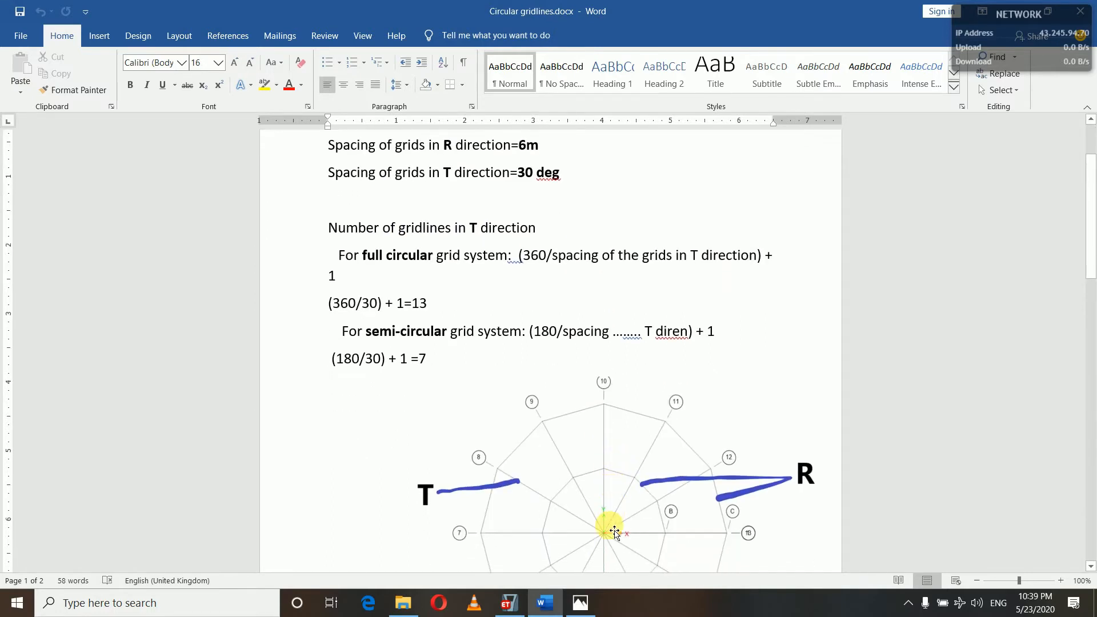
pyautogui.scroll(-1, 612, 529)
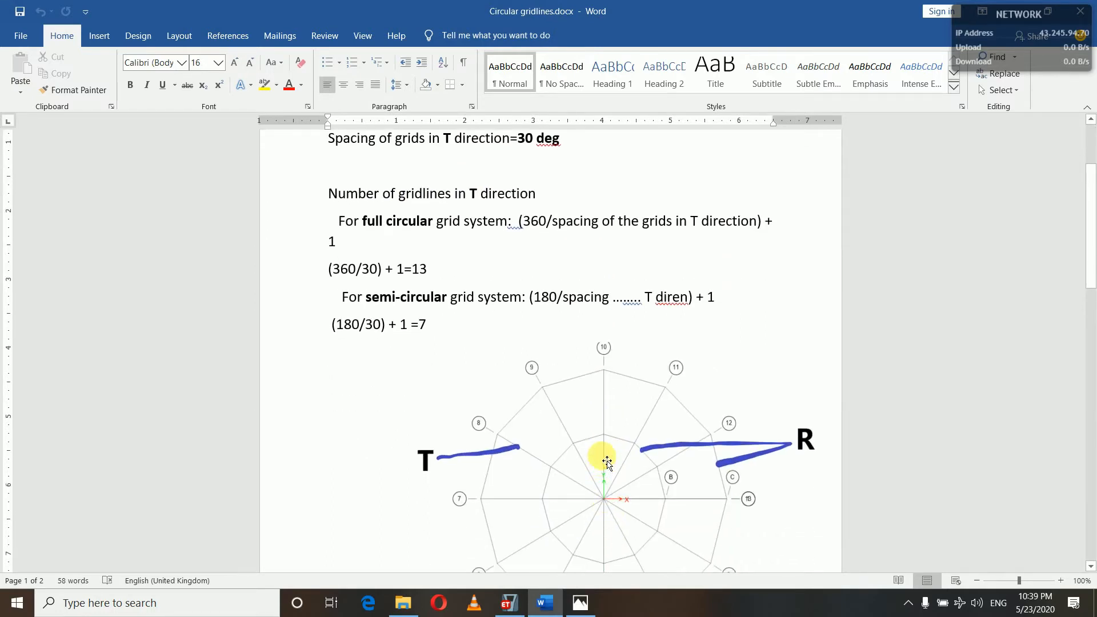
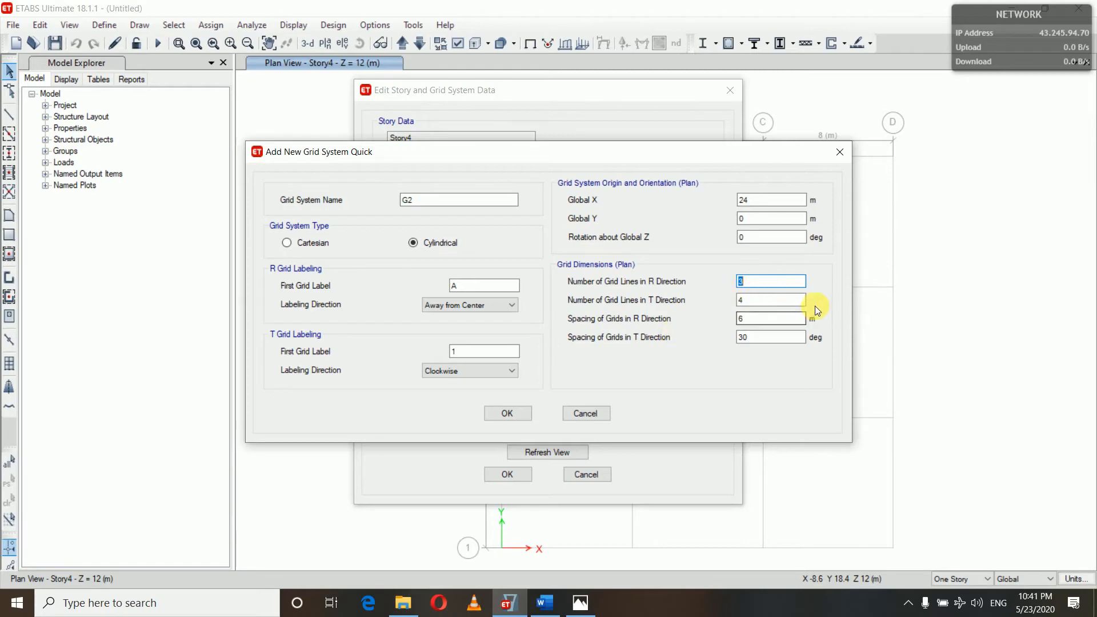
pyautogui.click(760, 300)
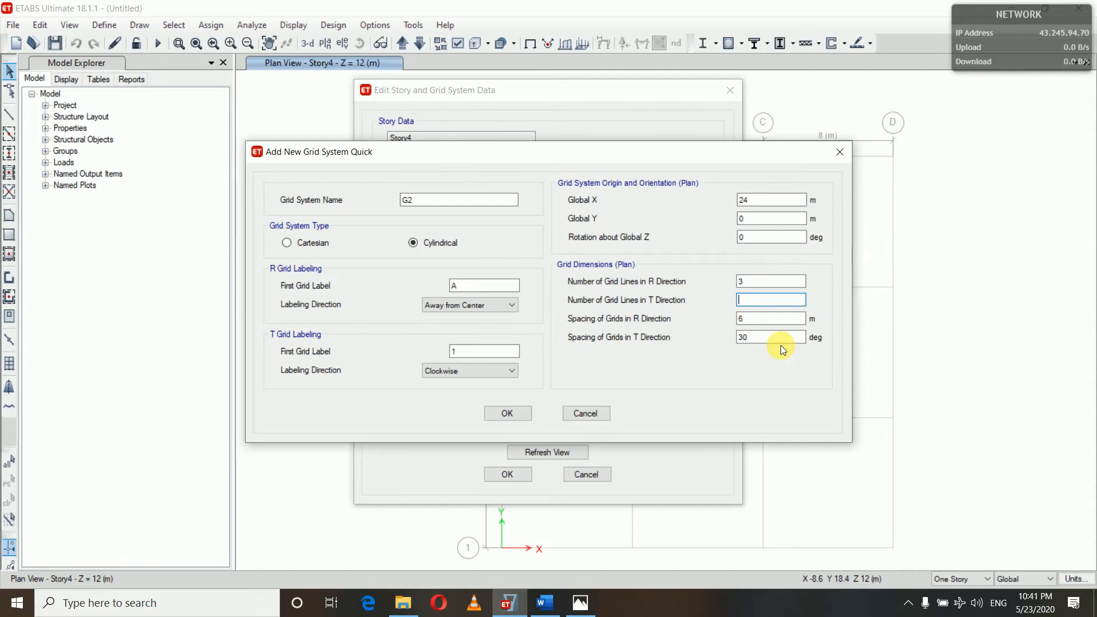
pyautogui.write('7')
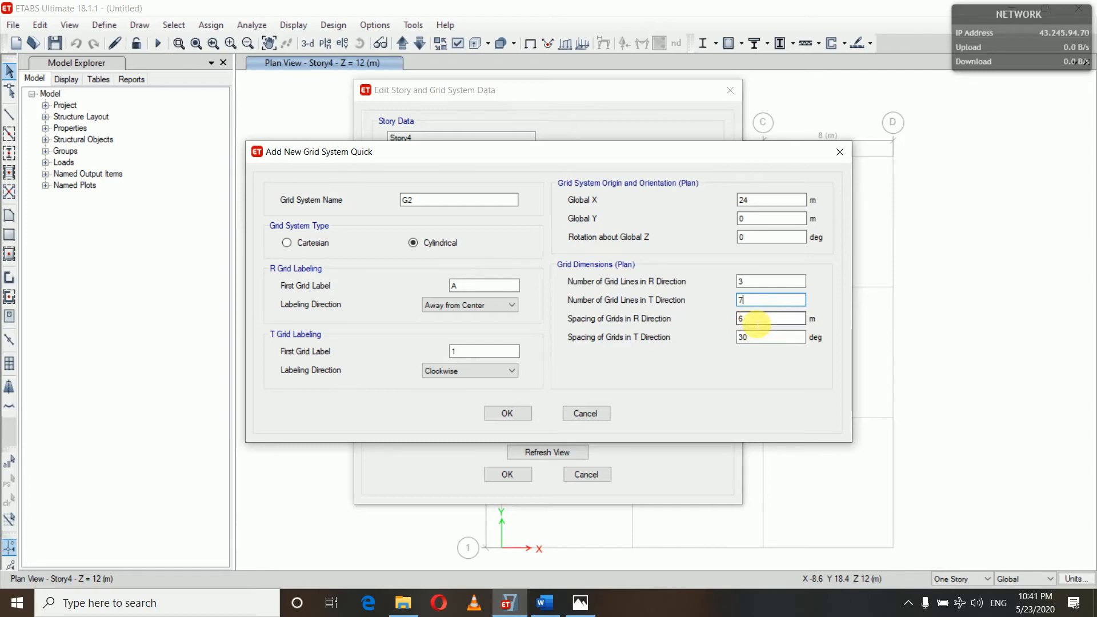
pyautogui.click(757, 324)
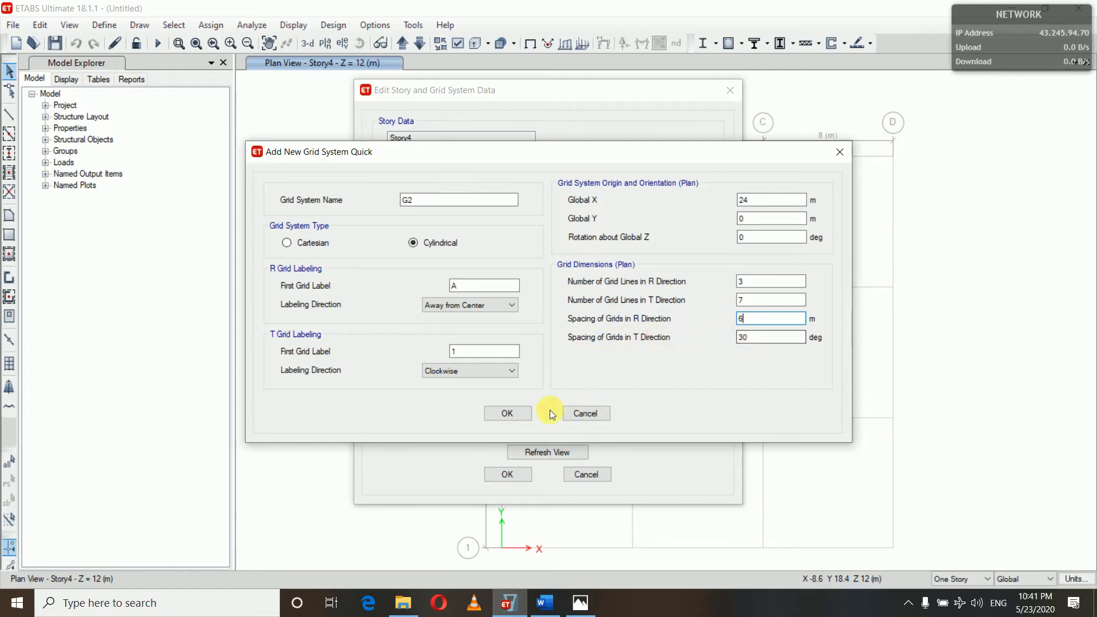
pyautogui.click(521, 414)
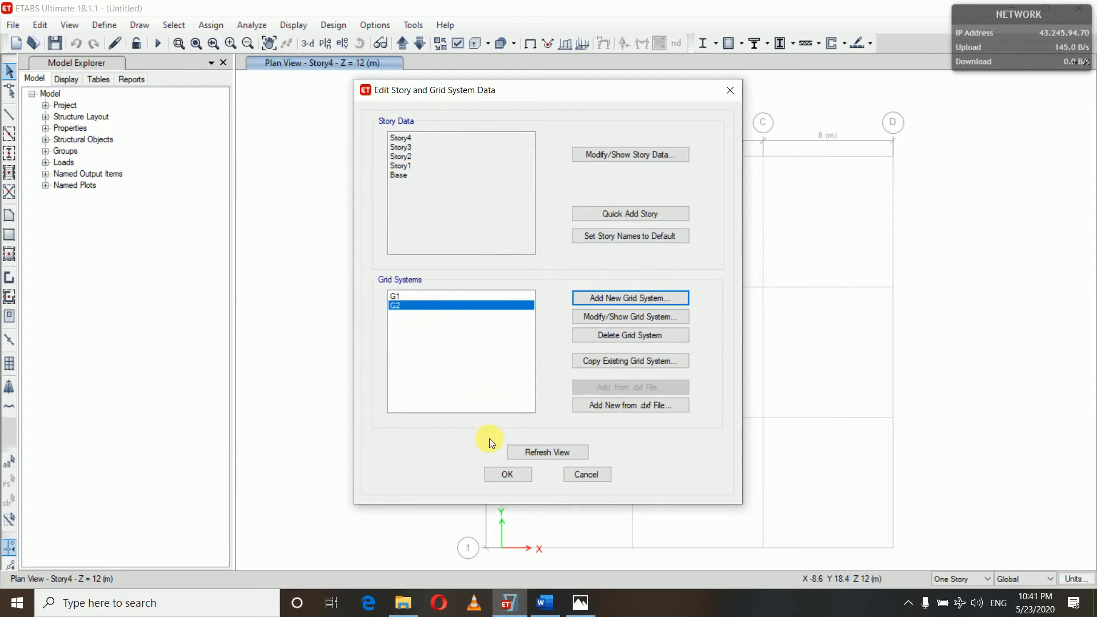
pyautogui.click(505, 477)
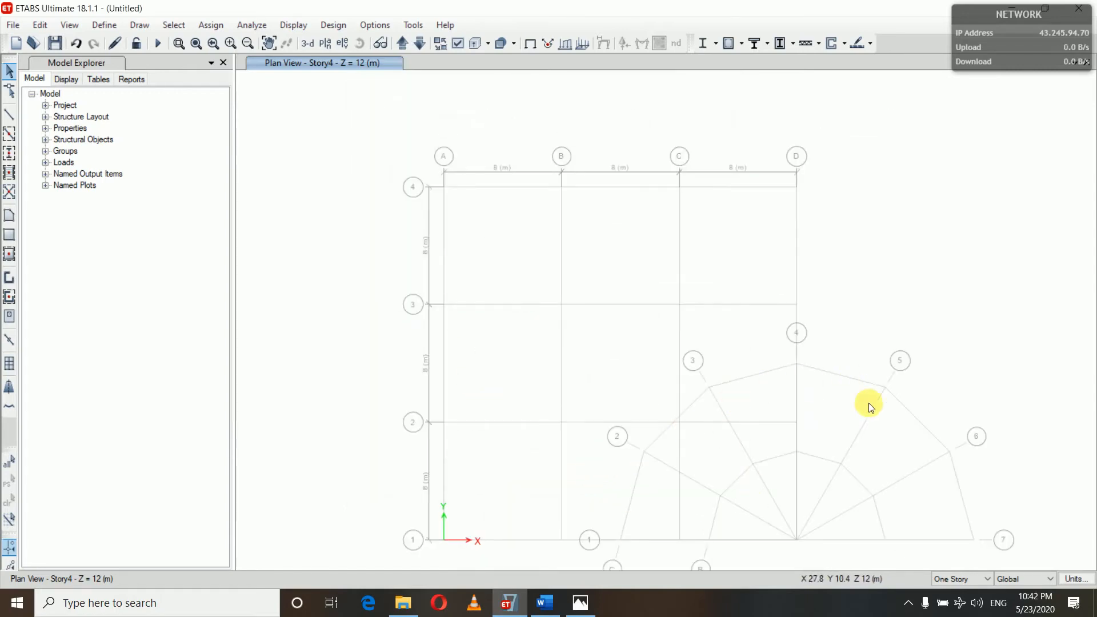
# Step: Change the grid color of the cylindrical grid system G2 to black
pyautogui.rightClick(314, 292)
pyautogui.click(361, 301)
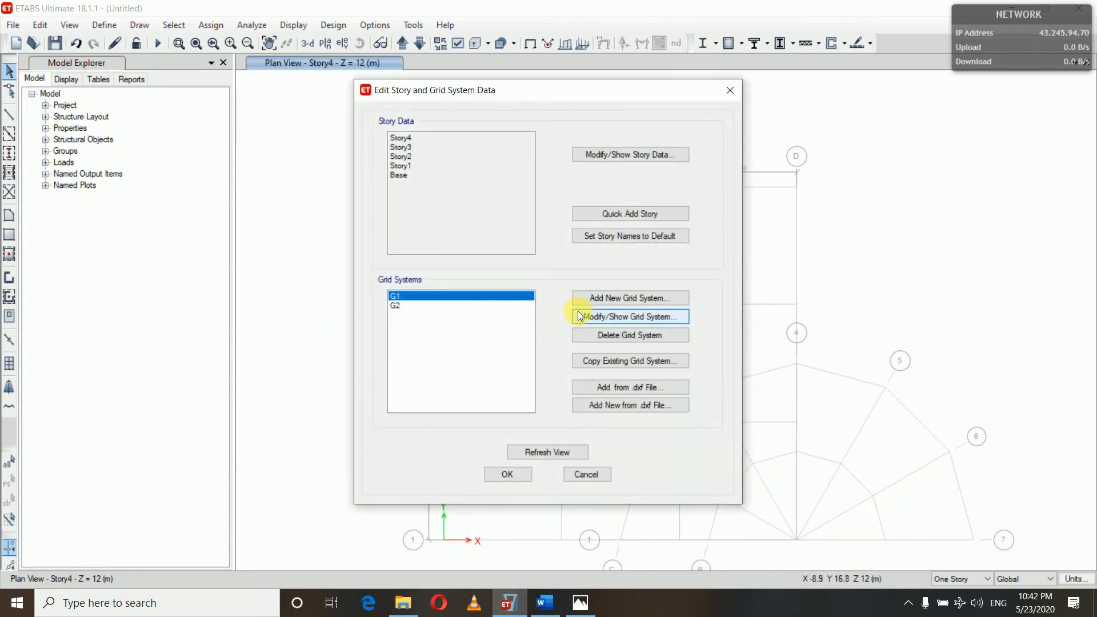
pyautogui.click(453, 306)
pyautogui.click(612, 317)
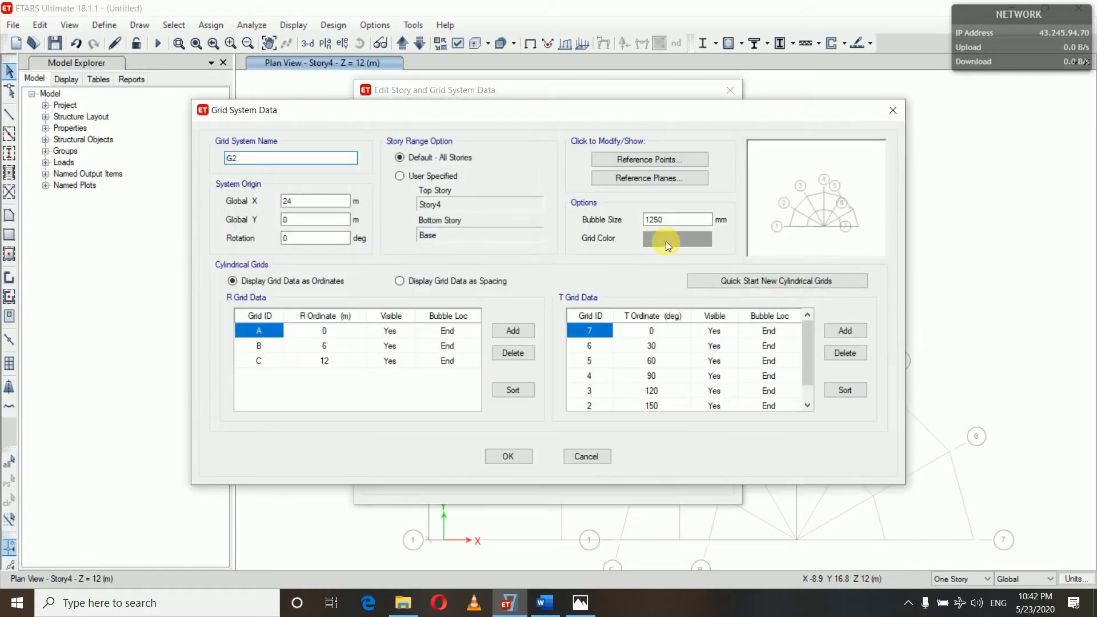
pyautogui.click(666, 241)
pyautogui.click(402, 241)
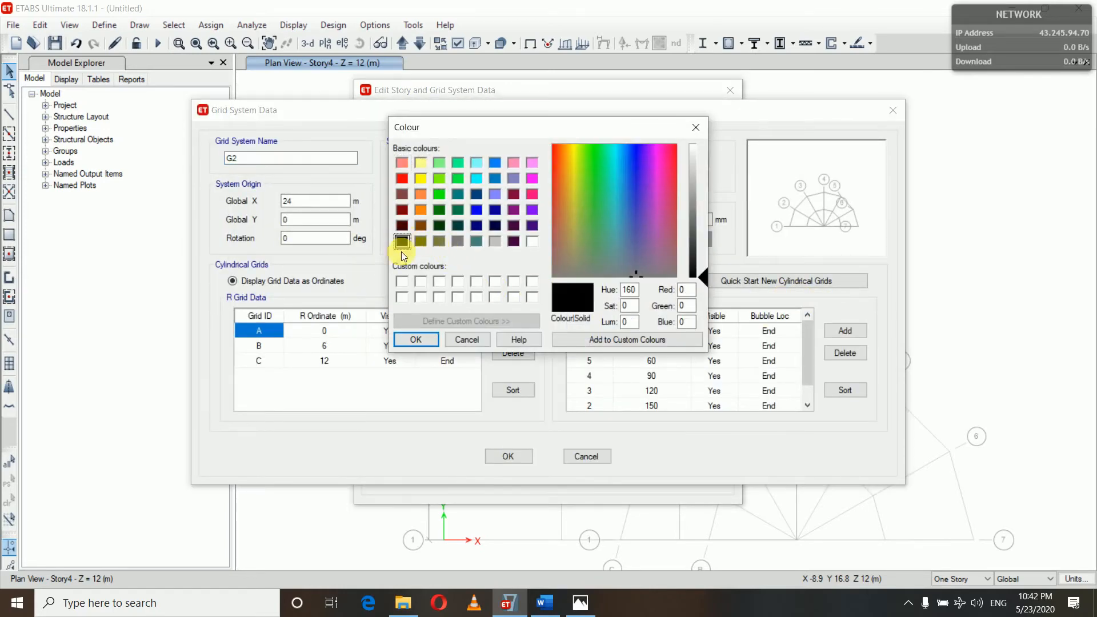
pyautogui.click(417, 339)
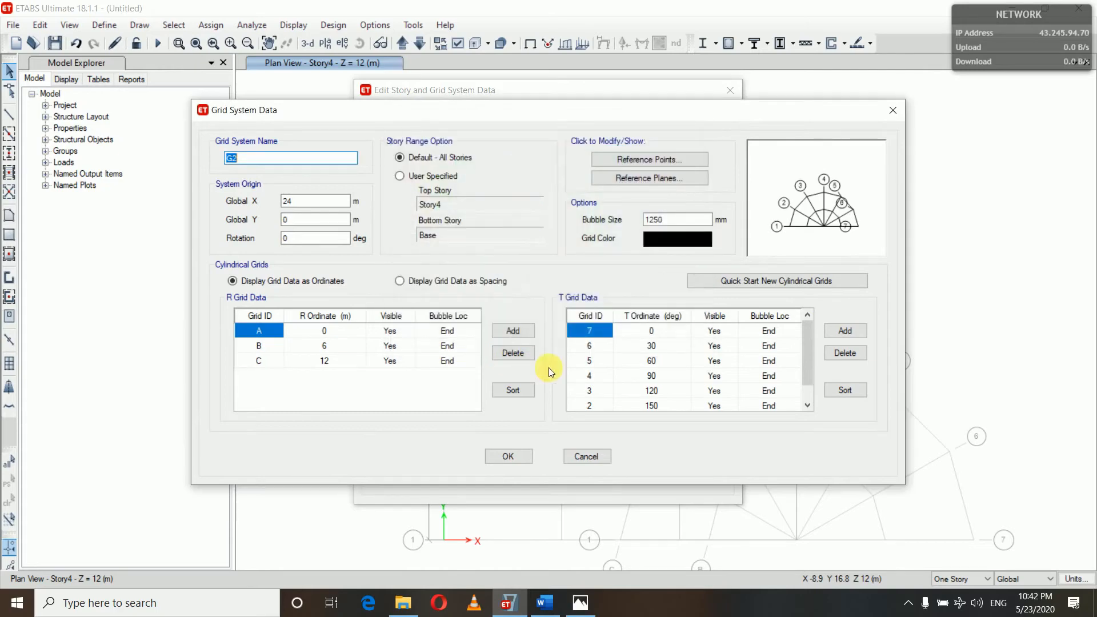
pyautogui.click(522, 455)
pyautogui.click(507, 485)
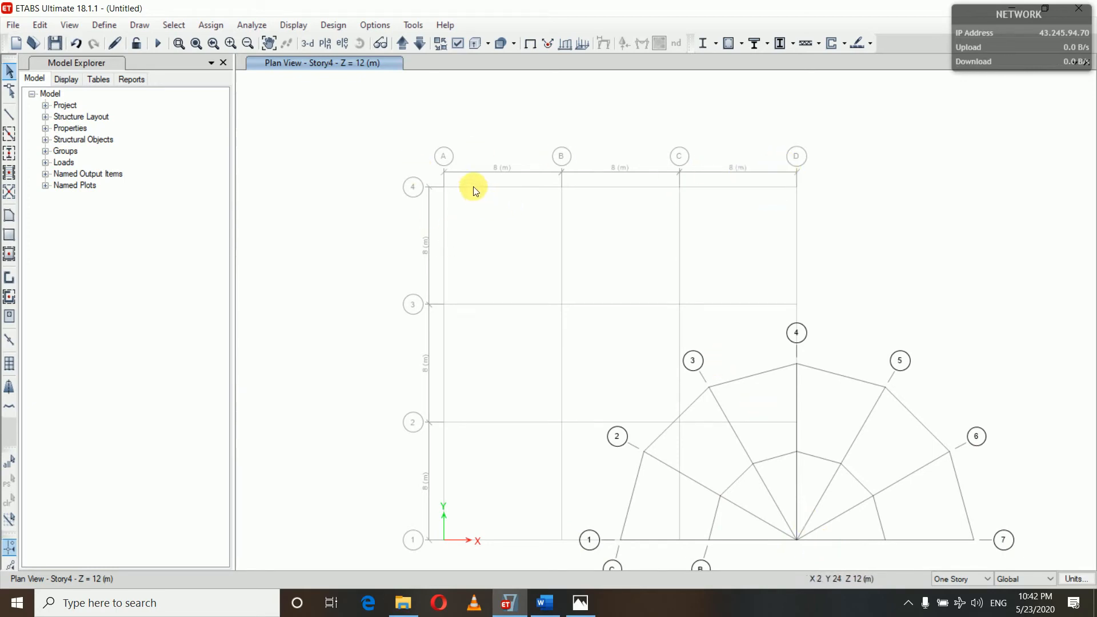
pyautogui.rightClick(332, 209)
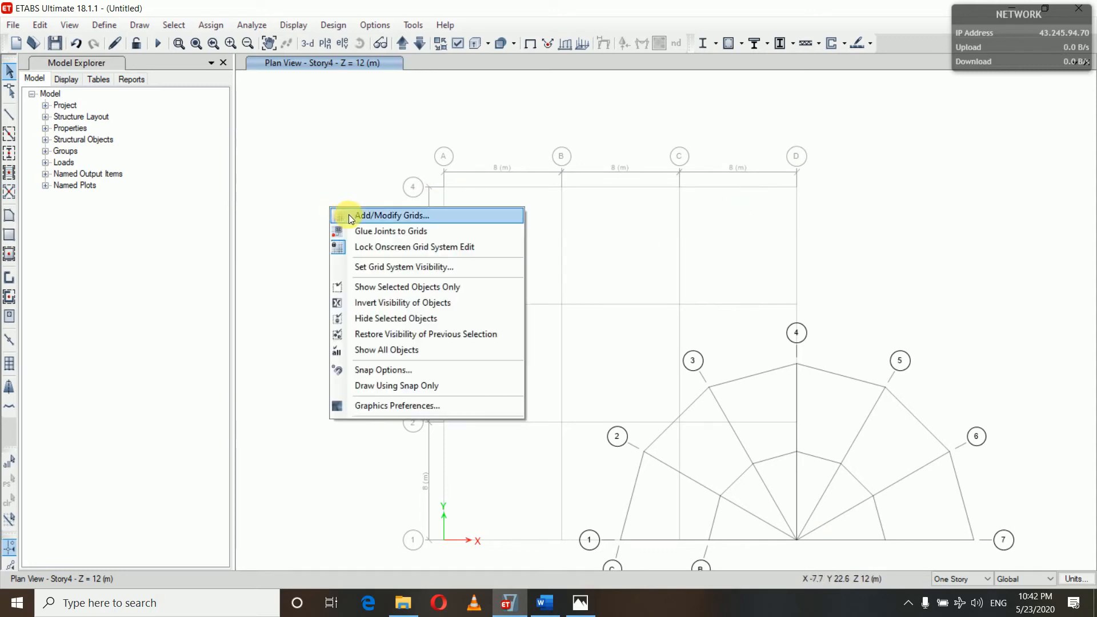
pyautogui.click(349, 216)
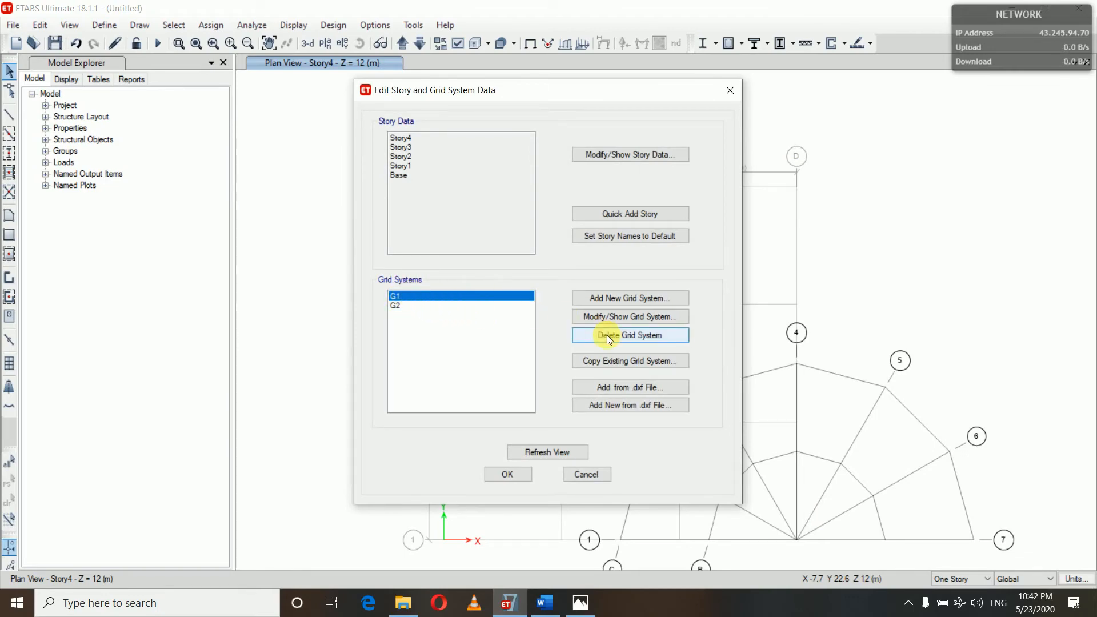
pyautogui.click(514, 473)
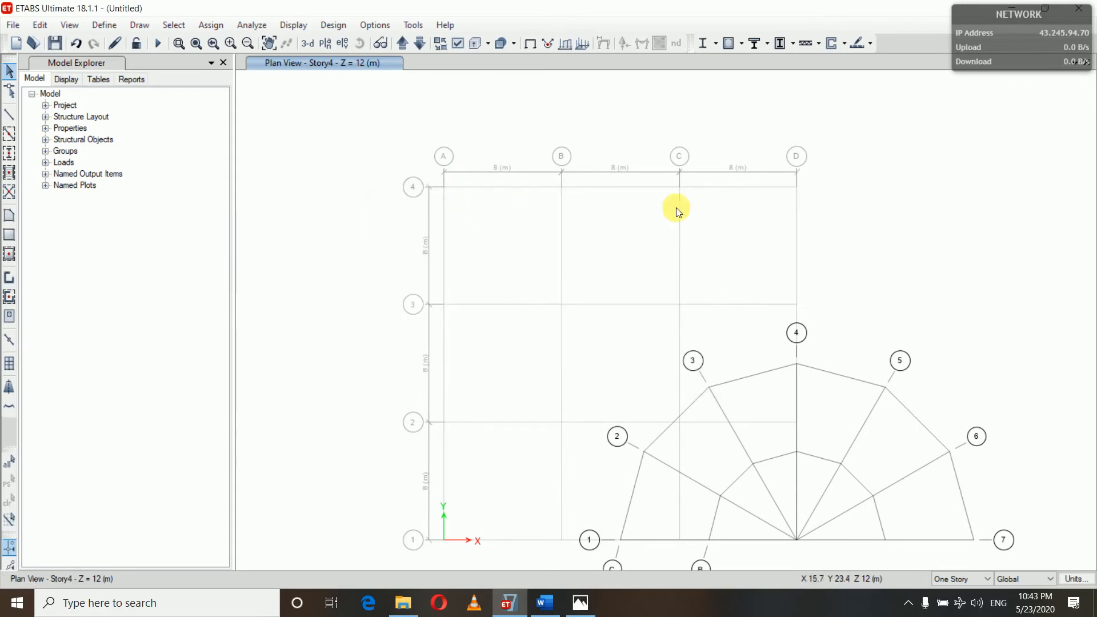
# Step: Hide the Cartesian grid system G1 in the plan view, keeping only G2 among the visible grid systems
pyautogui.click(72, 25)
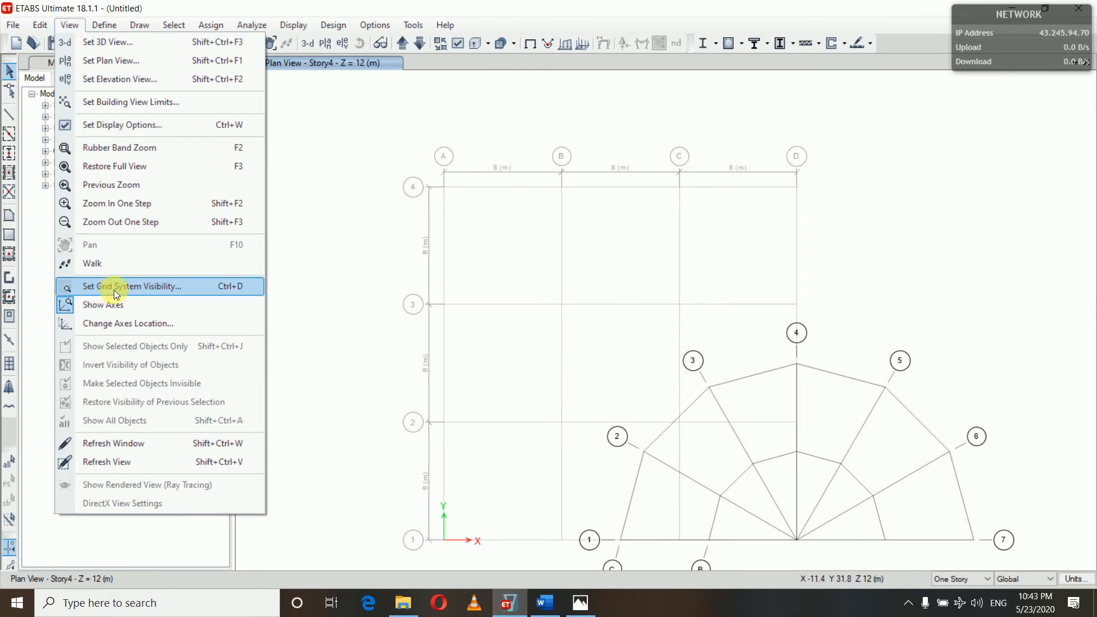
pyautogui.click(143, 286)
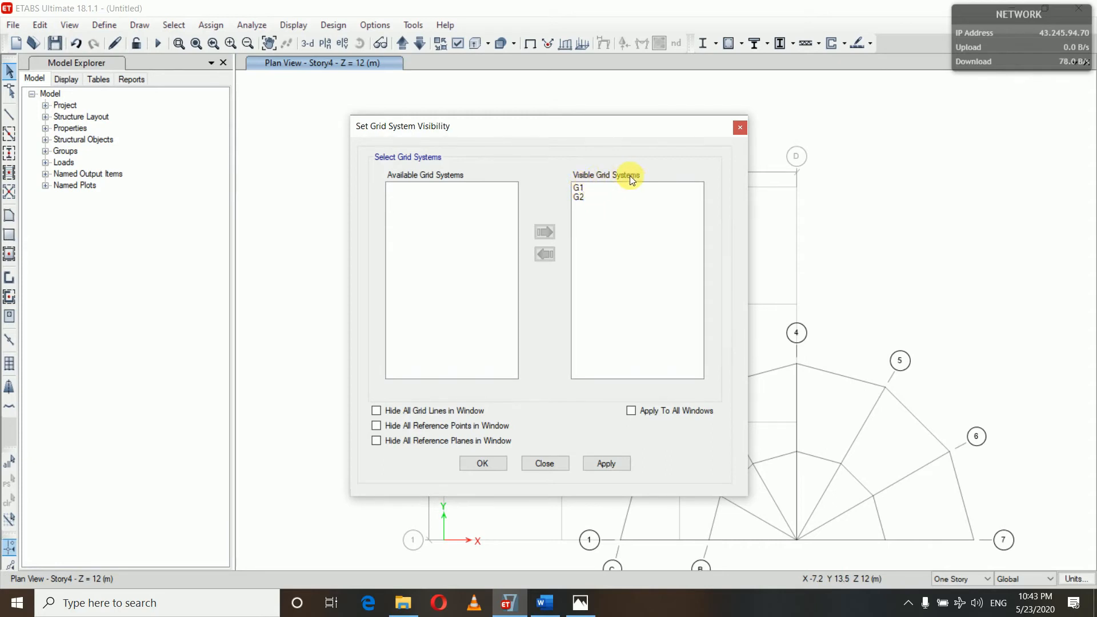
pyautogui.click(579, 188)
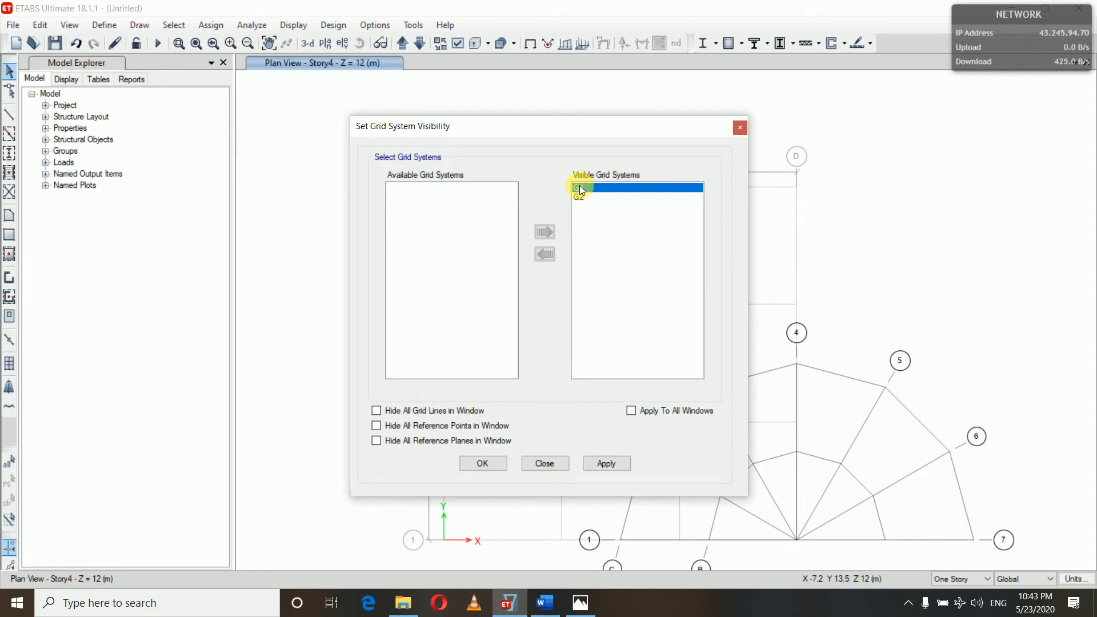
pyautogui.click(545, 256)
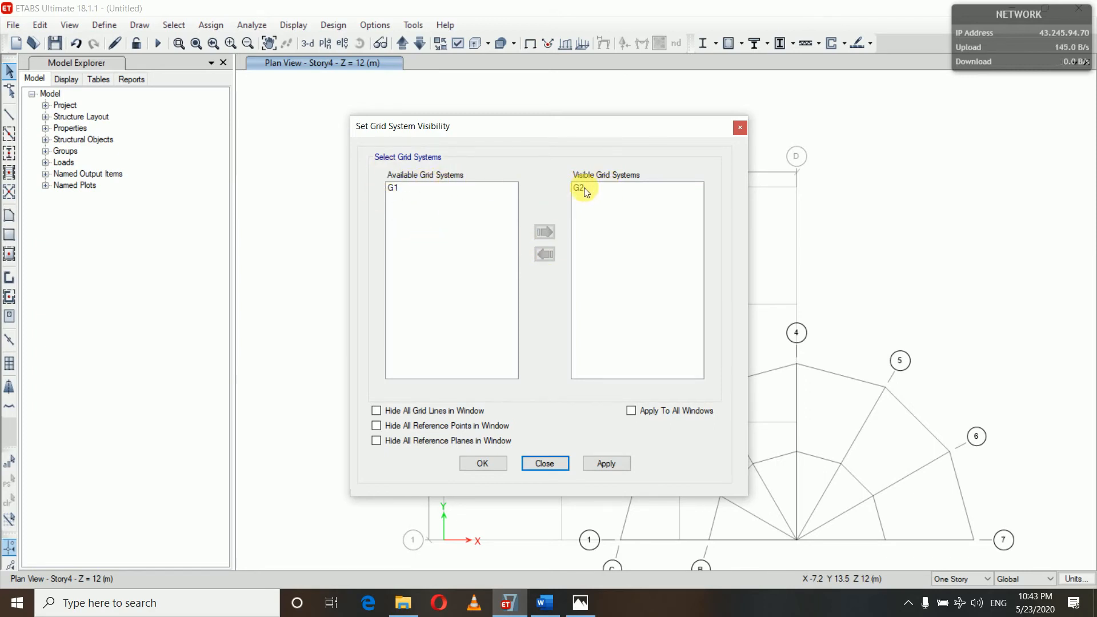
pyautogui.click(593, 464)
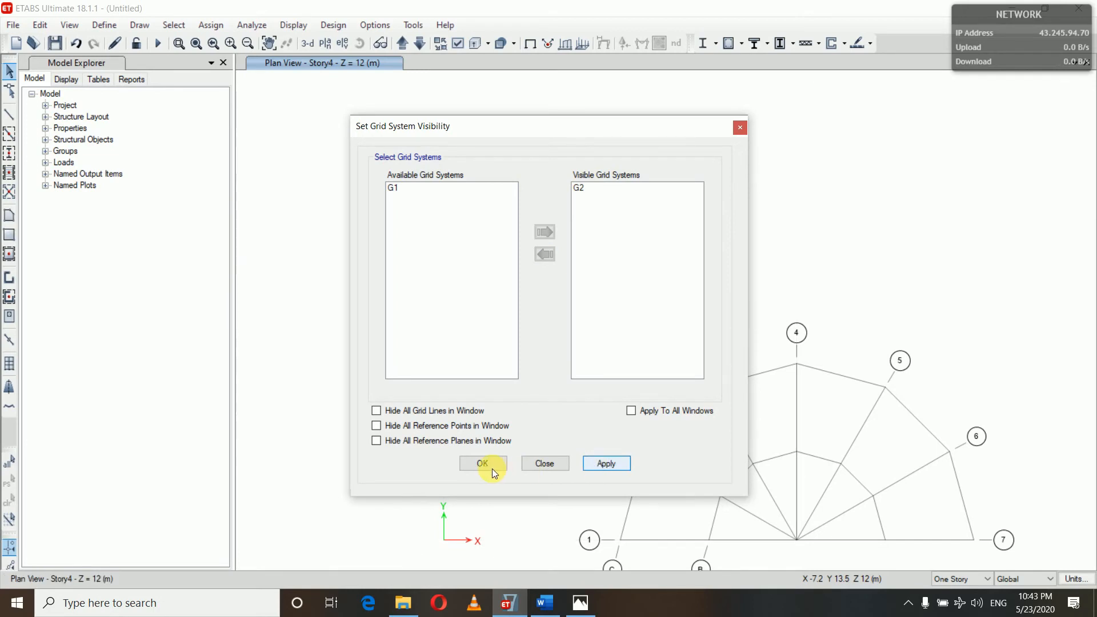
pyautogui.click(488, 465)
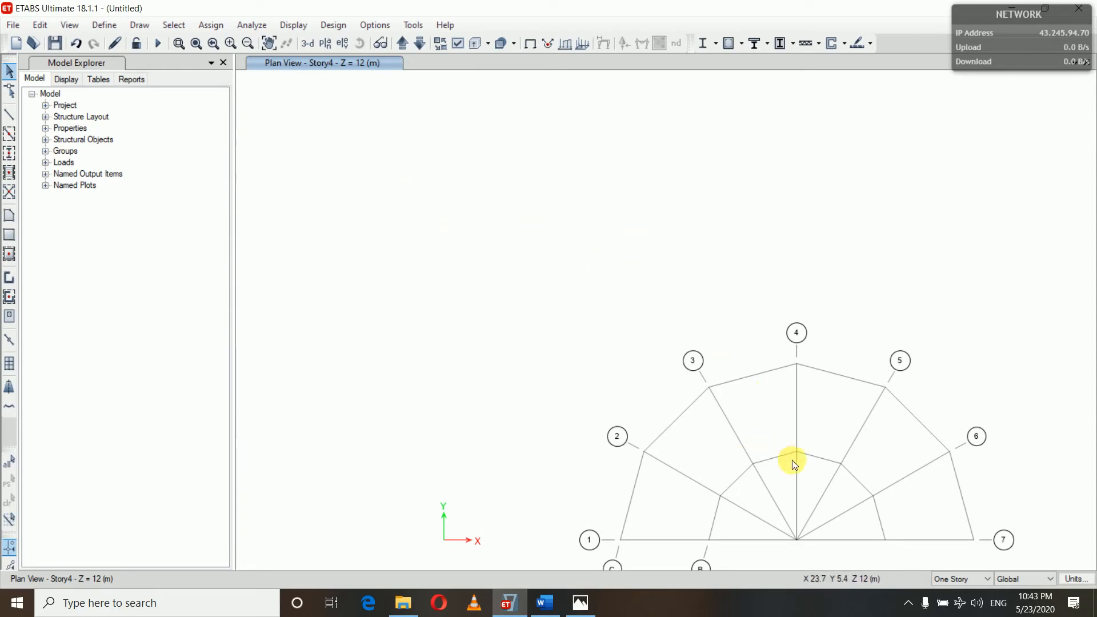
# Step: Add six T-direction grid lines to grid system G2, from 210 to 360 degrees at 30-degree increments, and apply them to the plan
pyautogui.rightClick(330, 202)
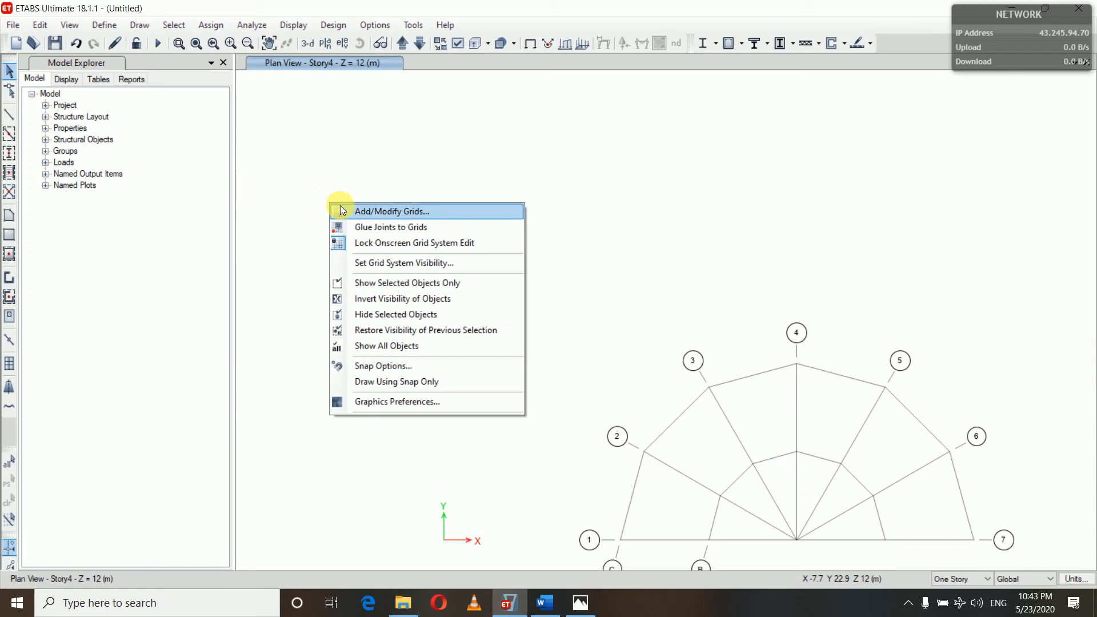
pyautogui.click(360, 209)
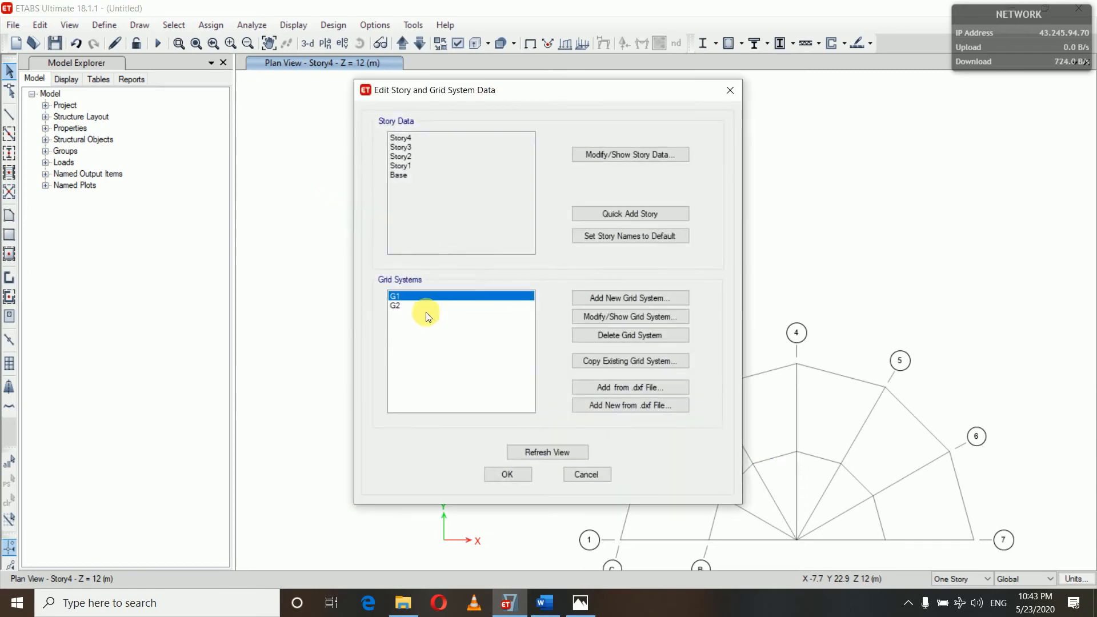
pyautogui.click(416, 305)
pyautogui.click(646, 315)
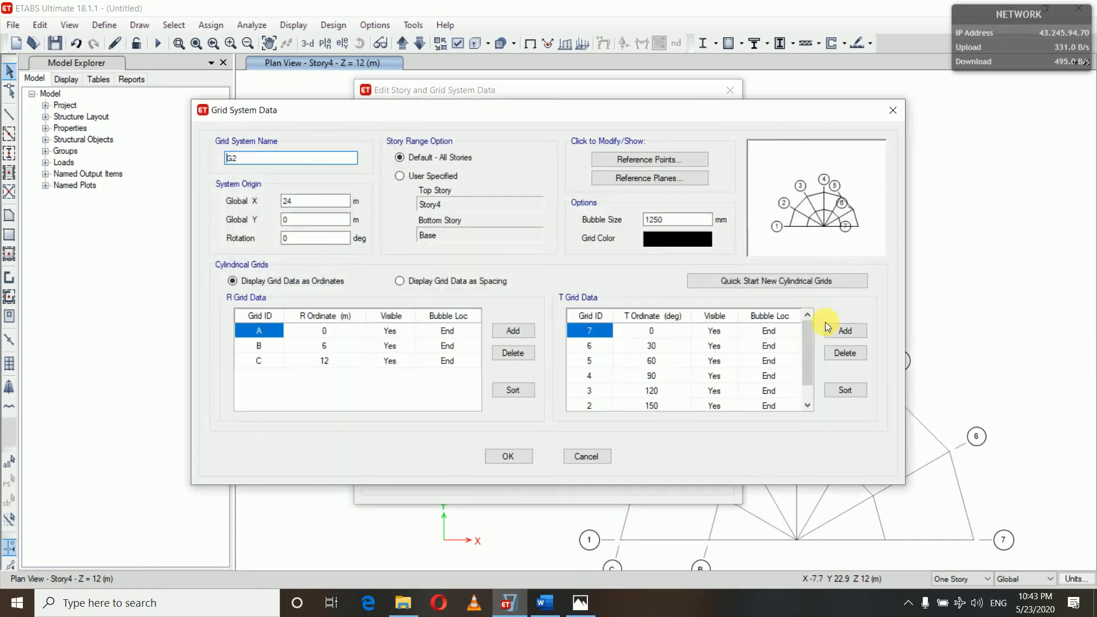
pyautogui.scroll(-1, 738, 354)
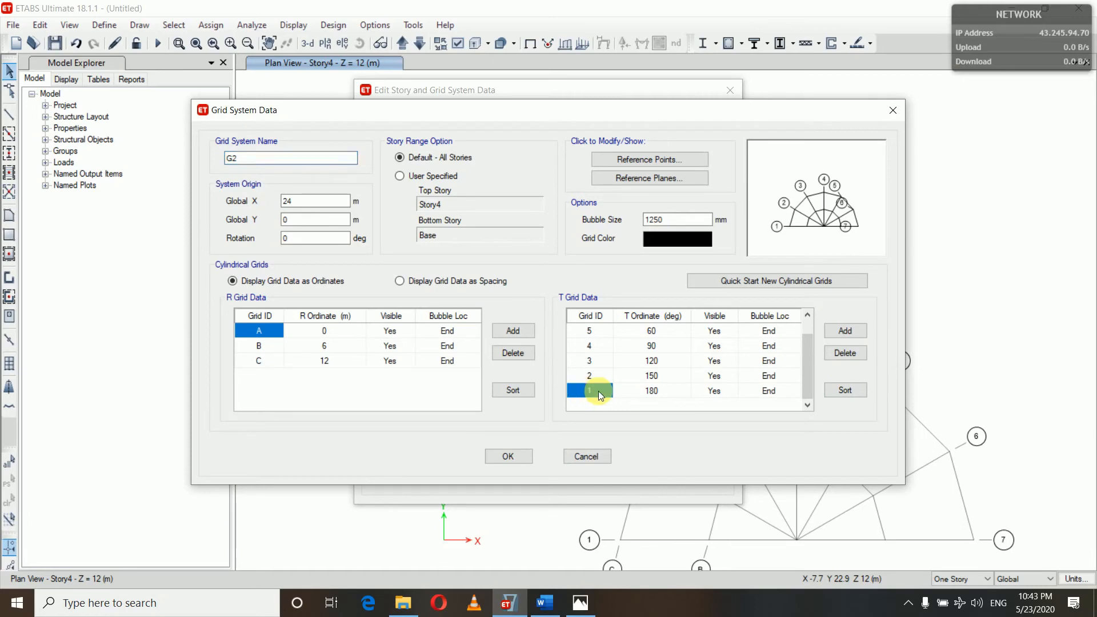
pyautogui.click(854, 333)
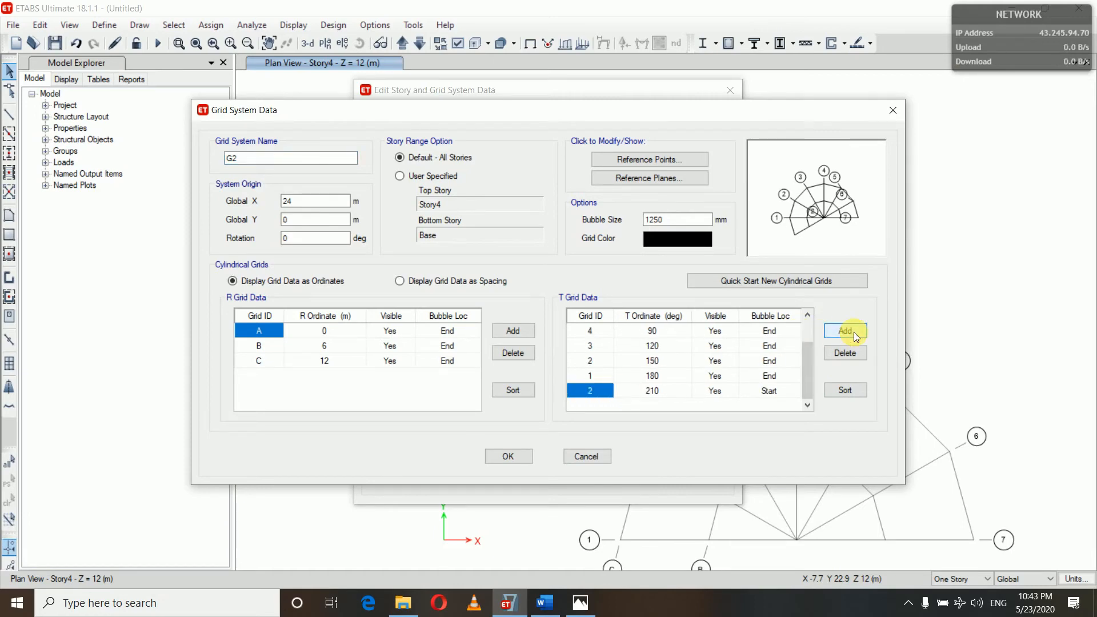
pyautogui.click(854, 332)
pyautogui.click(854, 332)
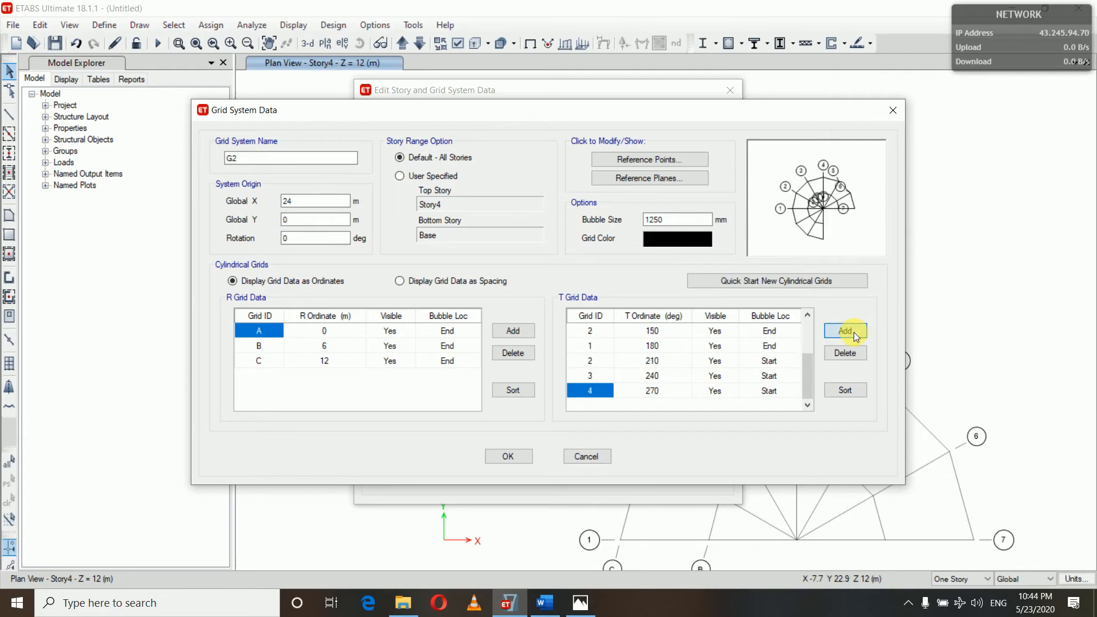
pyautogui.click(853, 331)
pyautogui.click(835, 336)
pyautogui.click(840, 332)
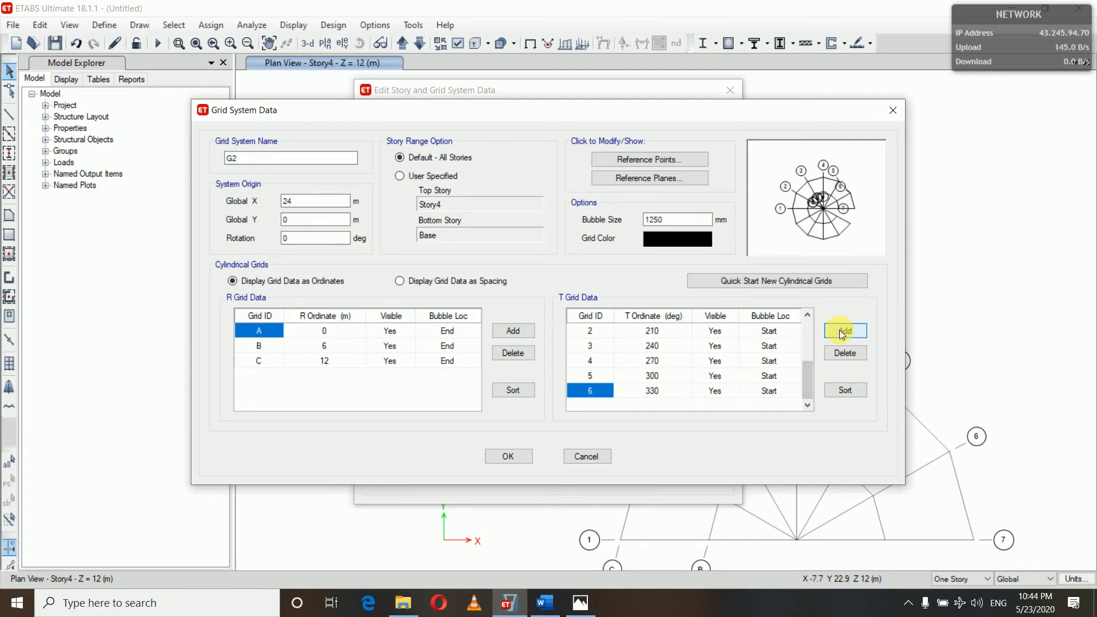
pyautogui.click(840, 333)
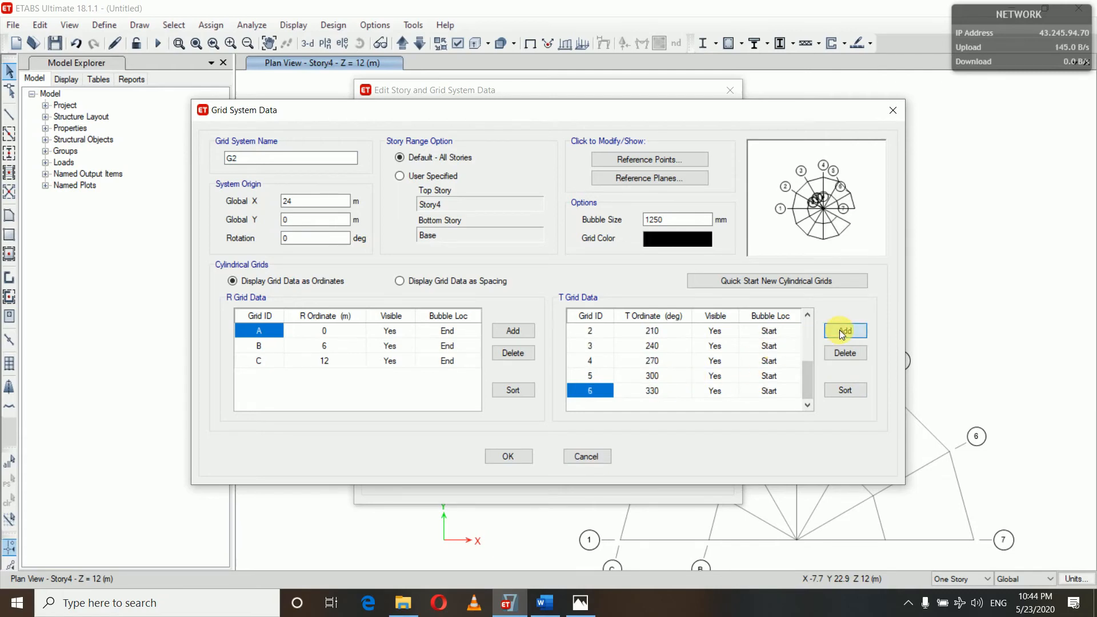
pyautogui.click(515, 457)
pyautogui.click(512, 476)
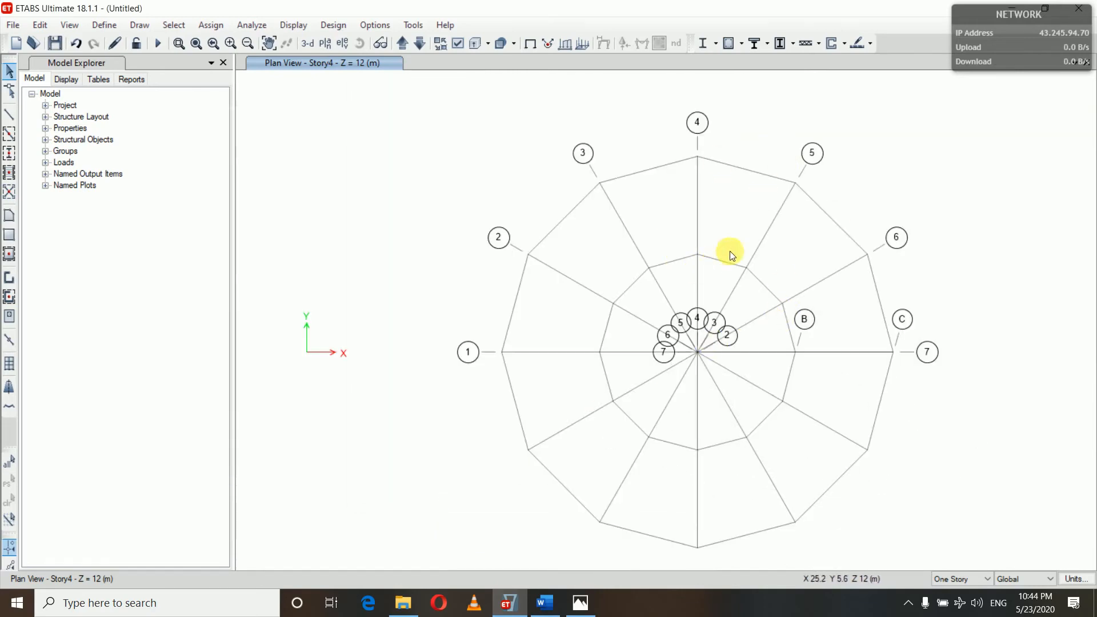
# Step: Delete the T-direction grid lines from 360 down to 210 degrees in the grid data of G2, keeping those up to 180 degrees
pyautogui.rightClick(341, 139)
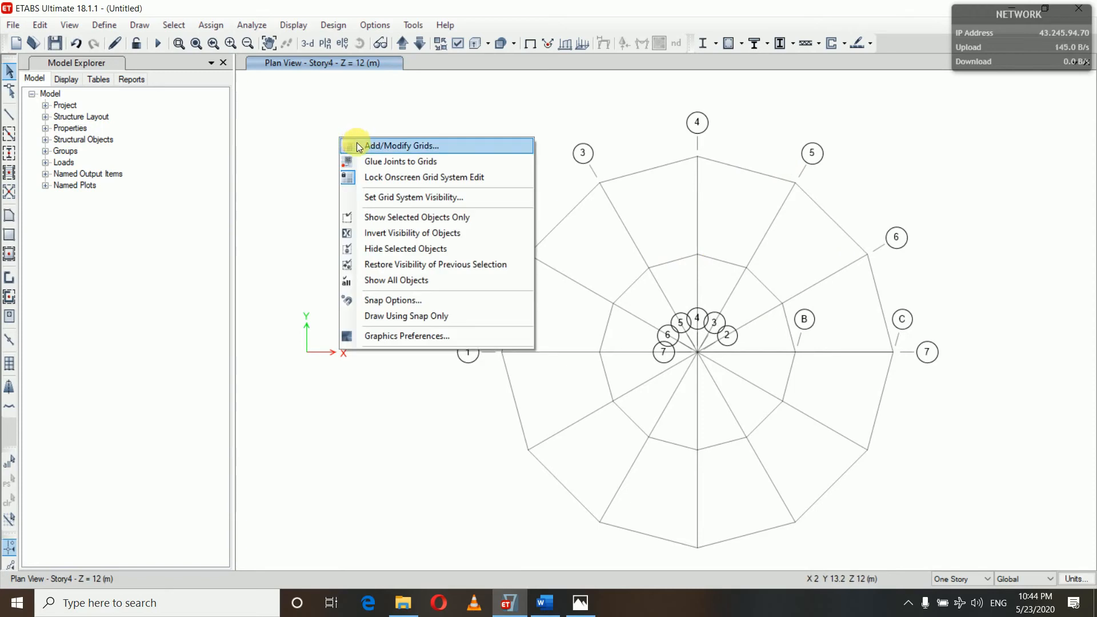
pyautogui.click(400, 146)
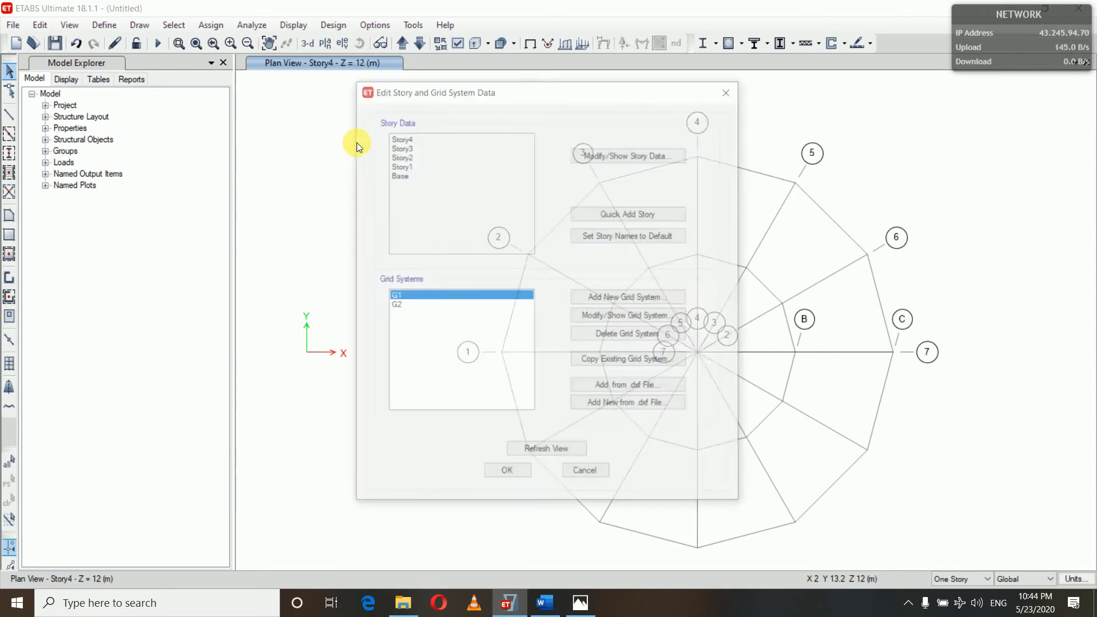
pyautogui.click(416, 308)
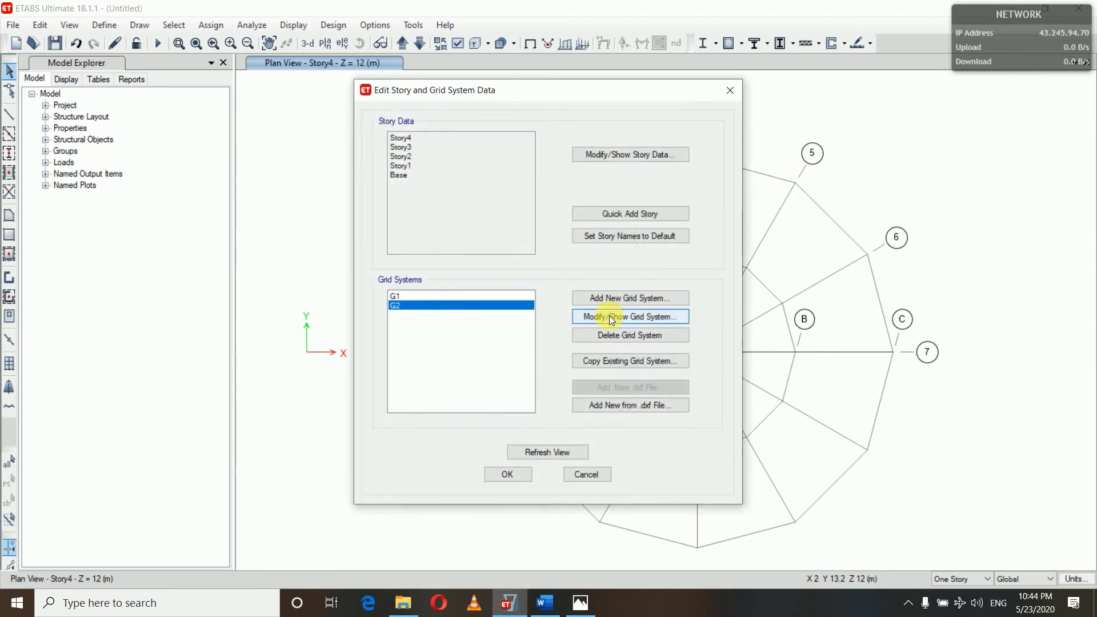
pyautogui.click(611, 318)
pyautogui.scroll(-3, 616, 399)
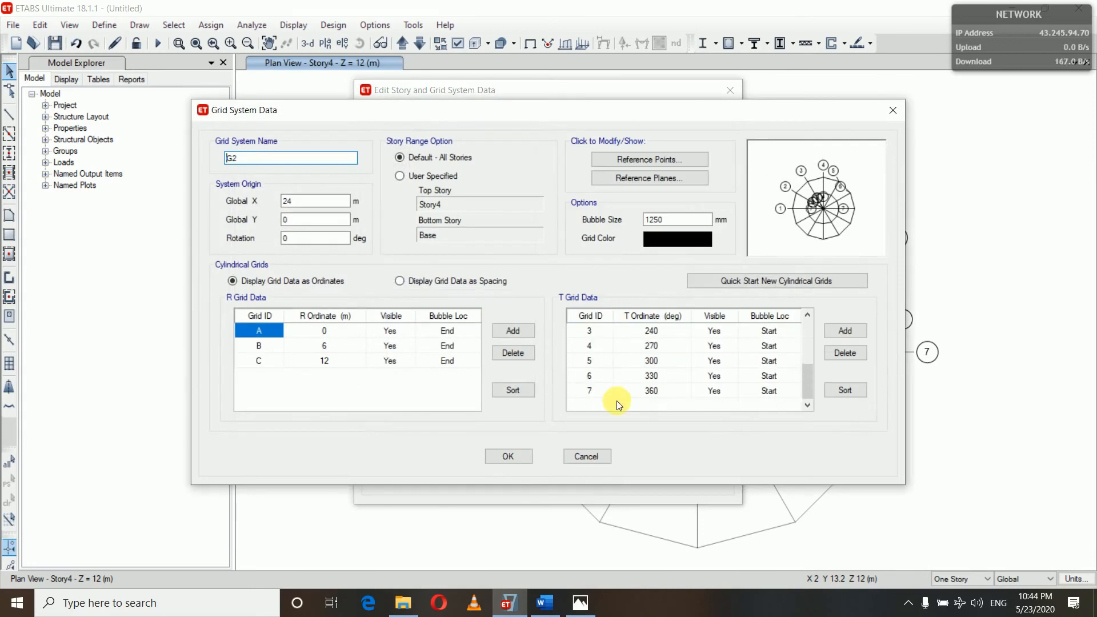
pyautogui.scroll(2, 594, 387)
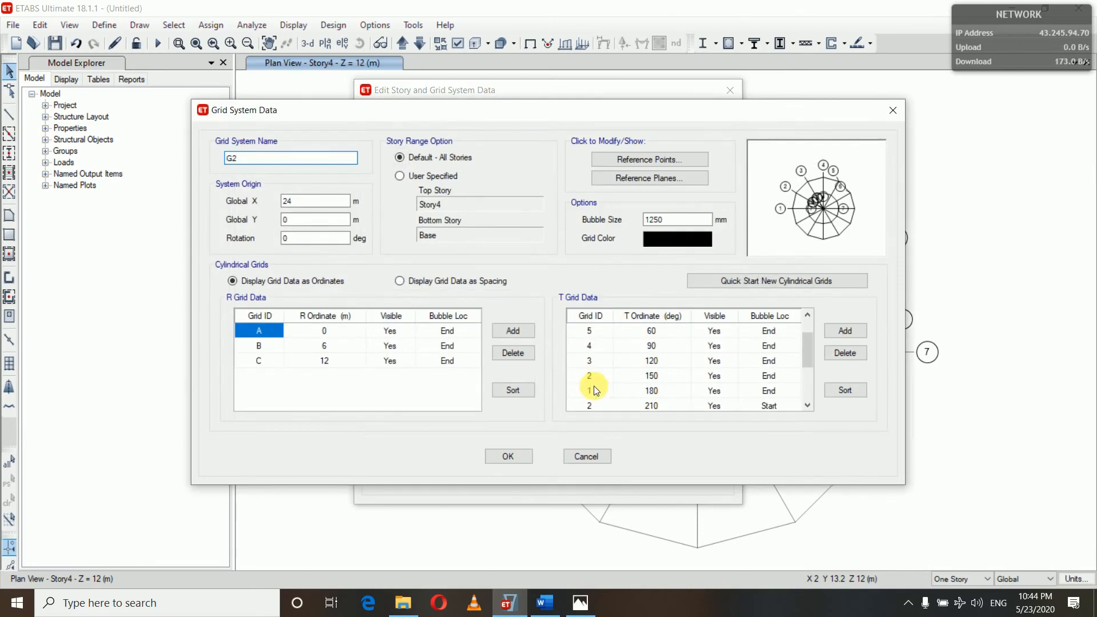
pyautogui.scroll(-2, 597, 395)
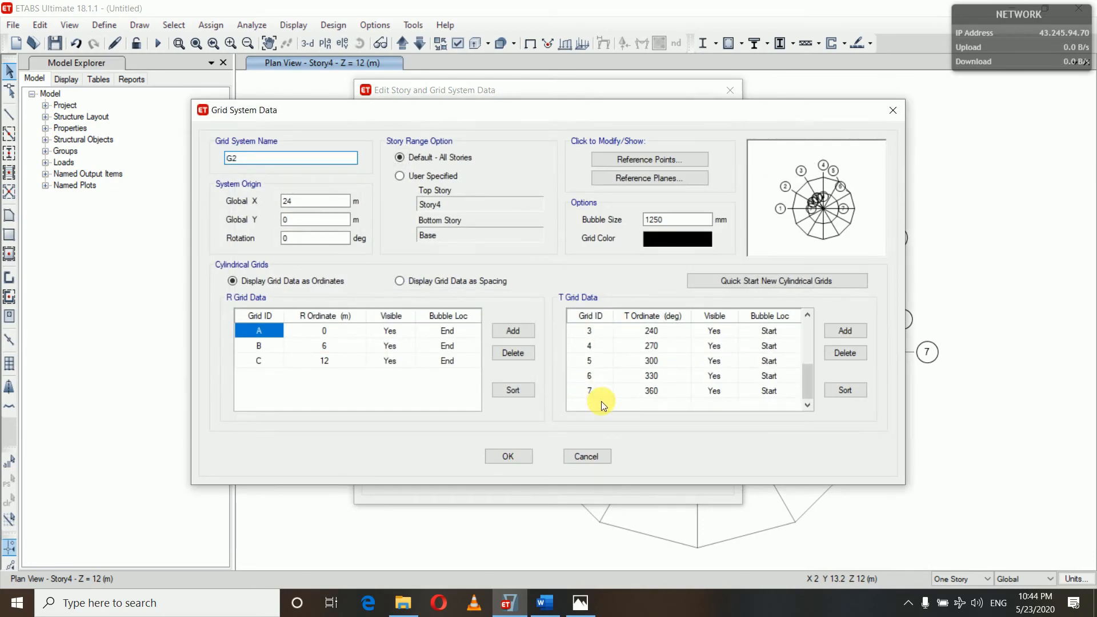
pyautogui.click(845, 352)
pyautogui.click(845, 353)
pyautogui.click(845, 353)
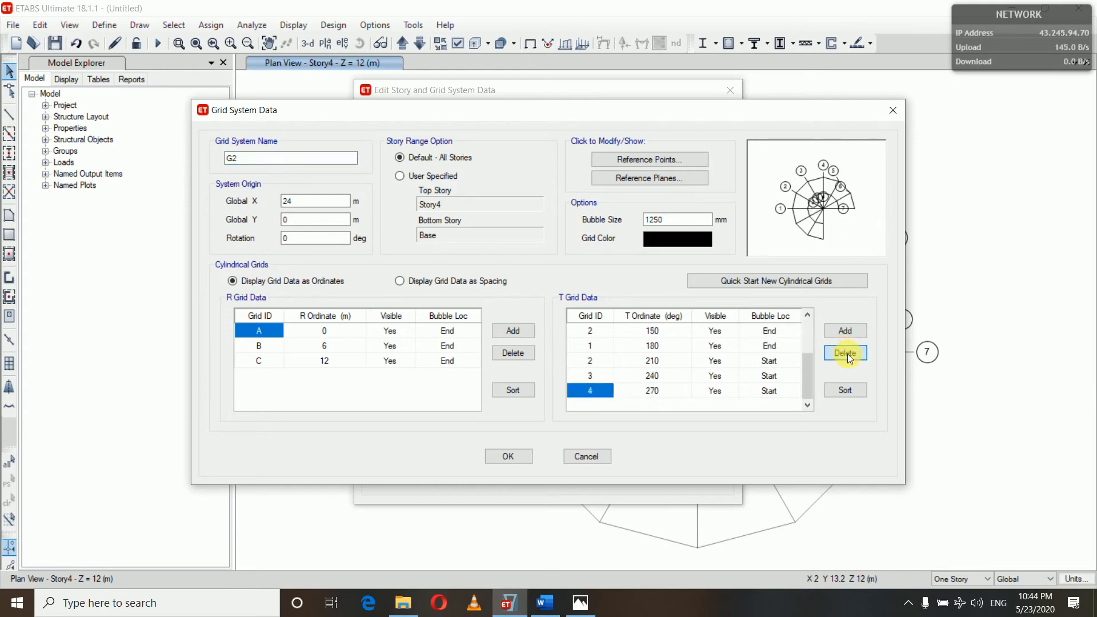
pyautogui.click(846, 353)
pyautogui.click(846, 353)
pyautogui.click(846, 353)
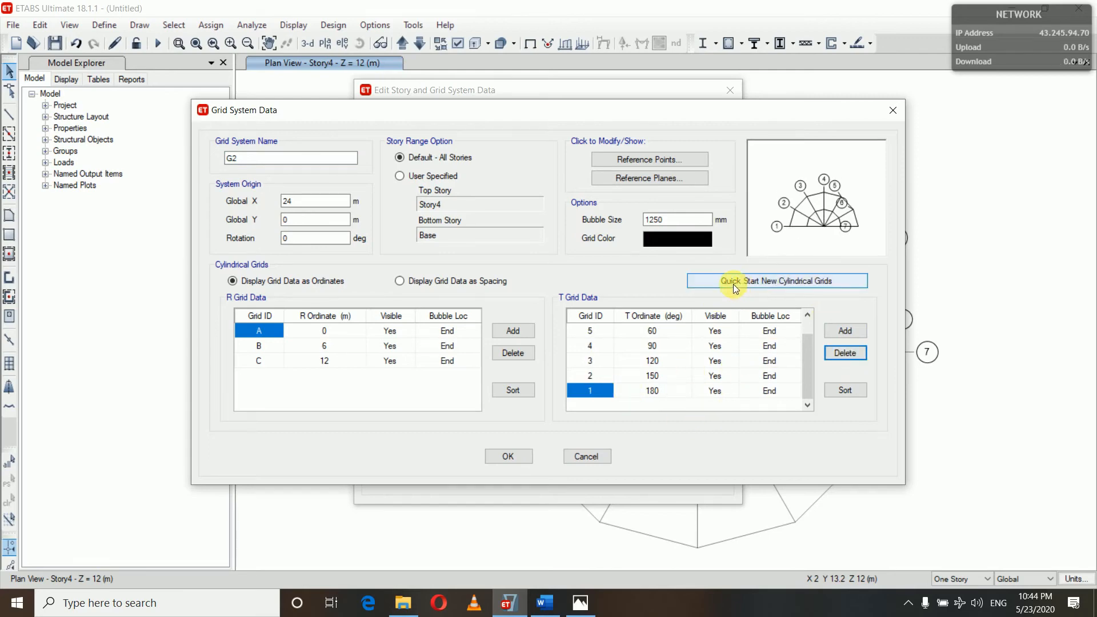
# Step: Start new quick cylindrical grids for G2 with 3 grid lines in the R direction, and look up the full-circle T-direction formula in the Word notes
pyautogui.click(772, 282)
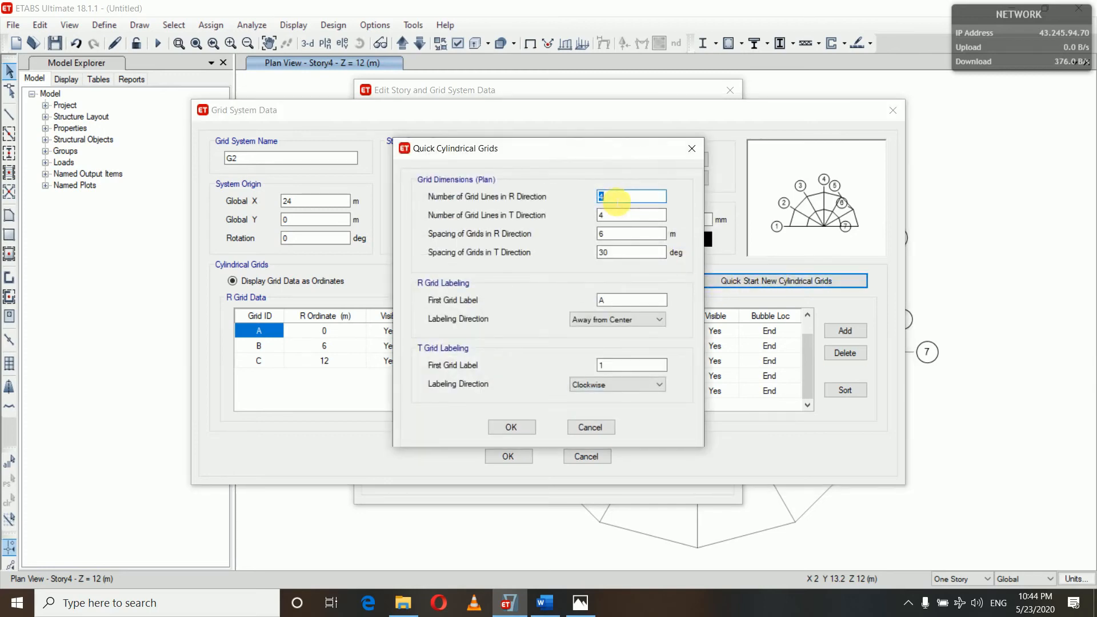
pyautogui.write('3')
pyautogui.click(613, 219)
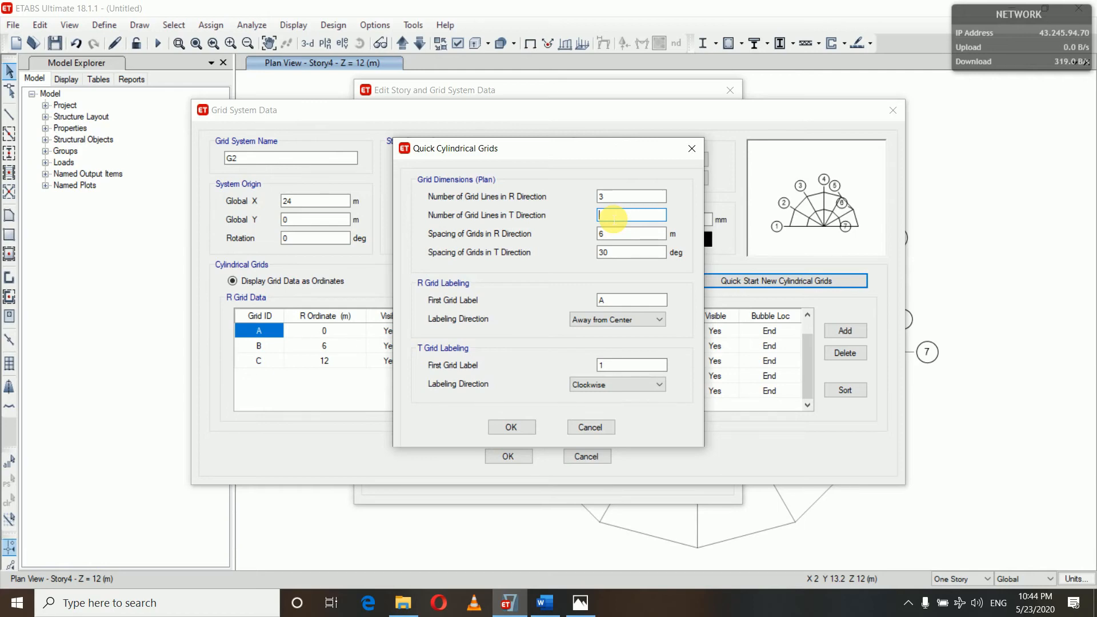
pyautogui.click(545, 602)
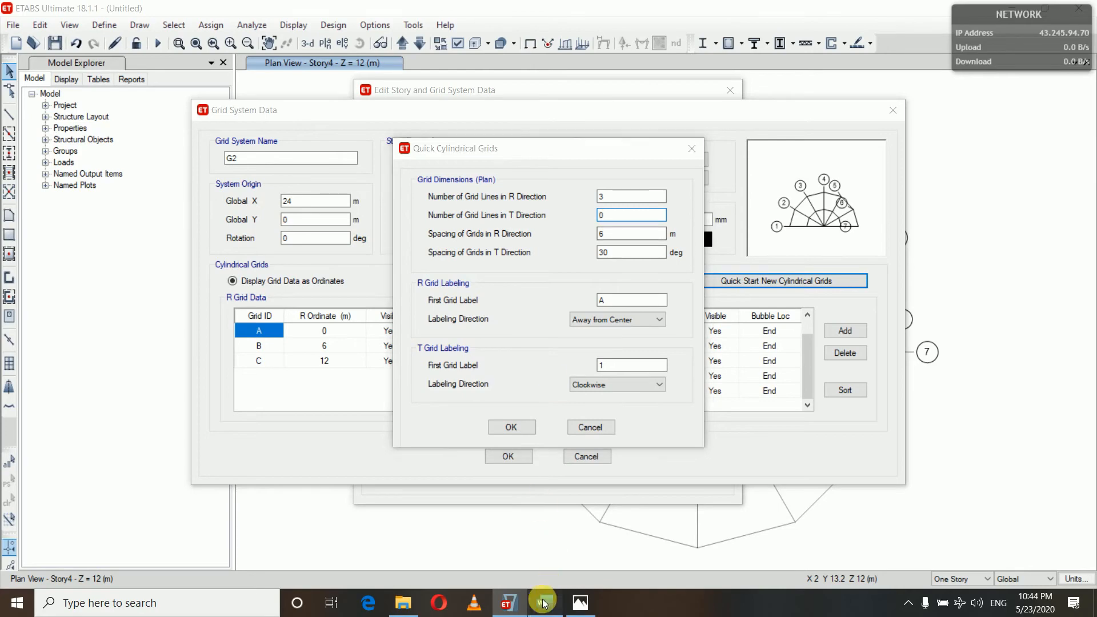
pyautogui.scroll(6, 617, 314)
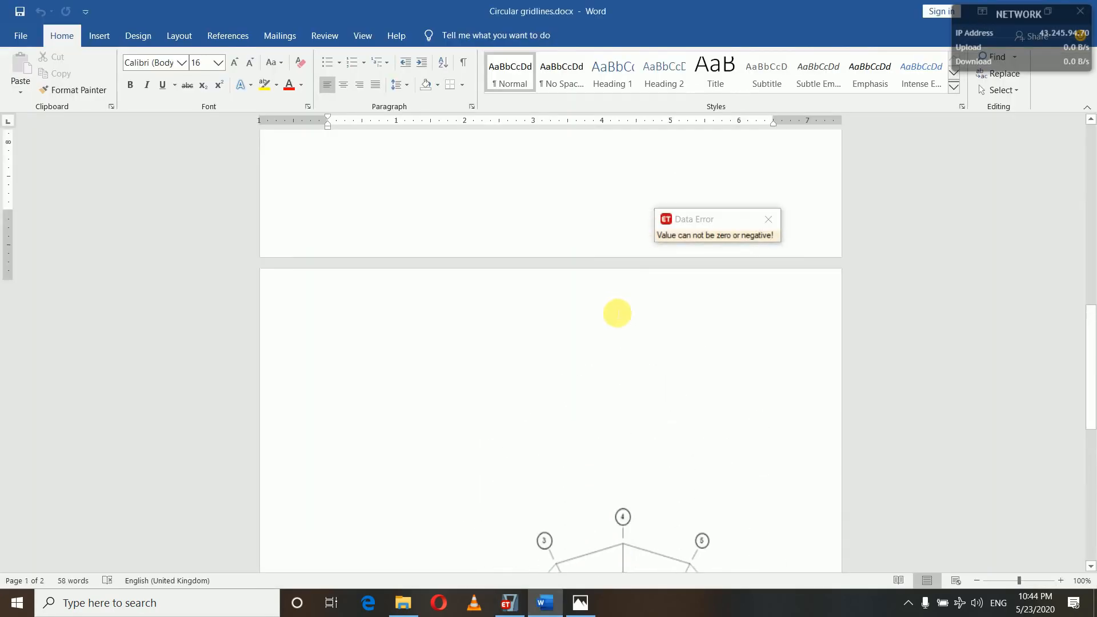
pyautogui.scroll(8, 618, 313)
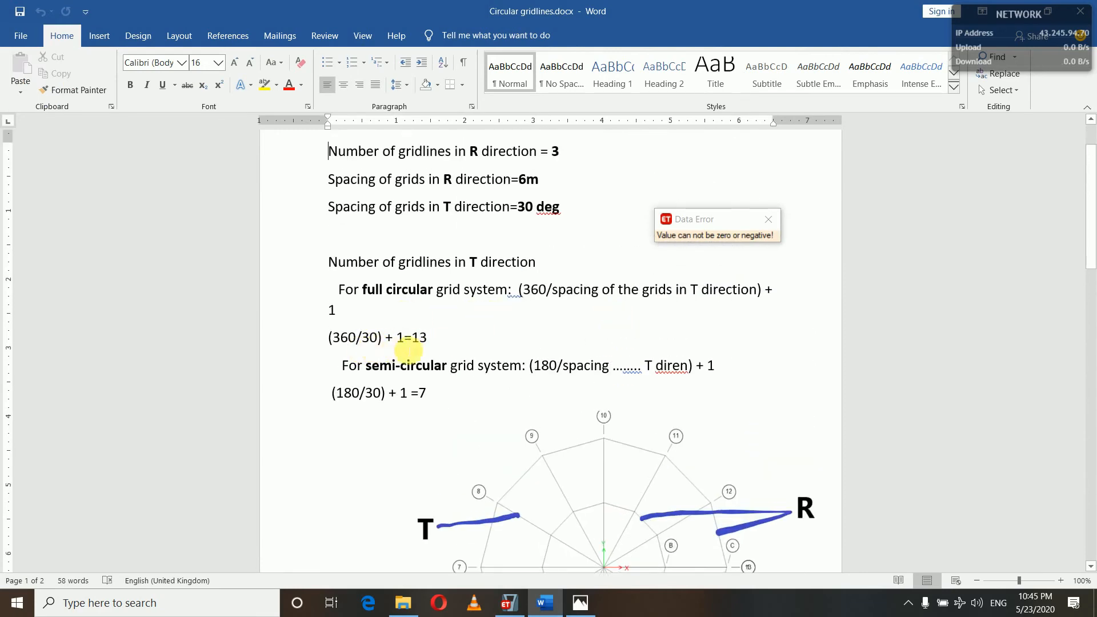
# Step: Back in ETABS, set 13 grid lines in the T direction and apply the full circular grid to G2
pyautogui.click(506, 608)
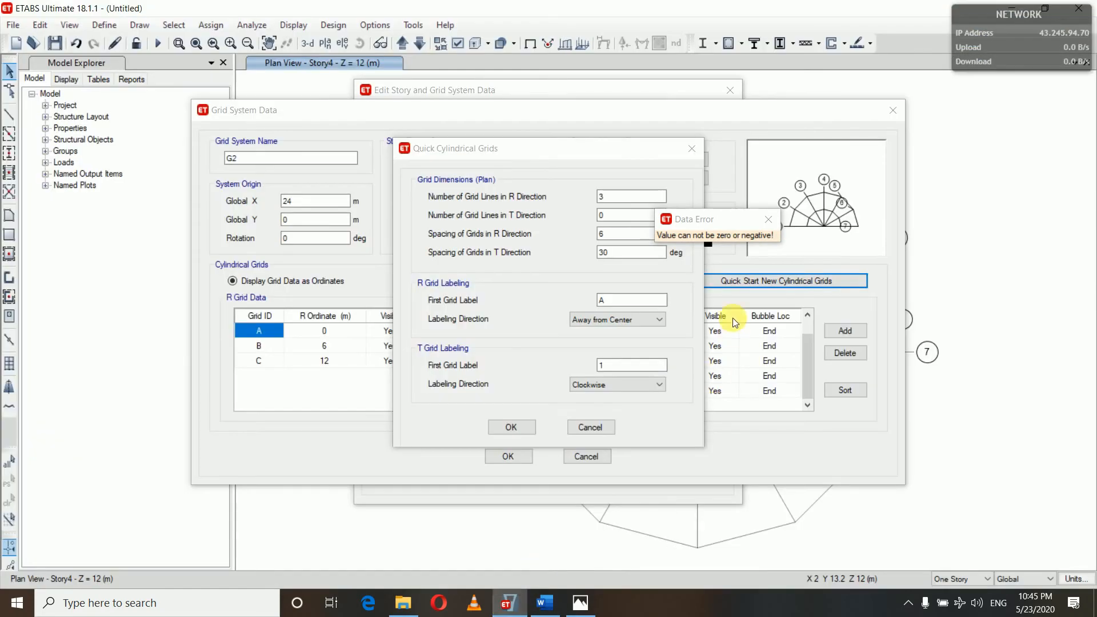
pyautogui.doubleClick(618, 217)
pyautogui.write('4')
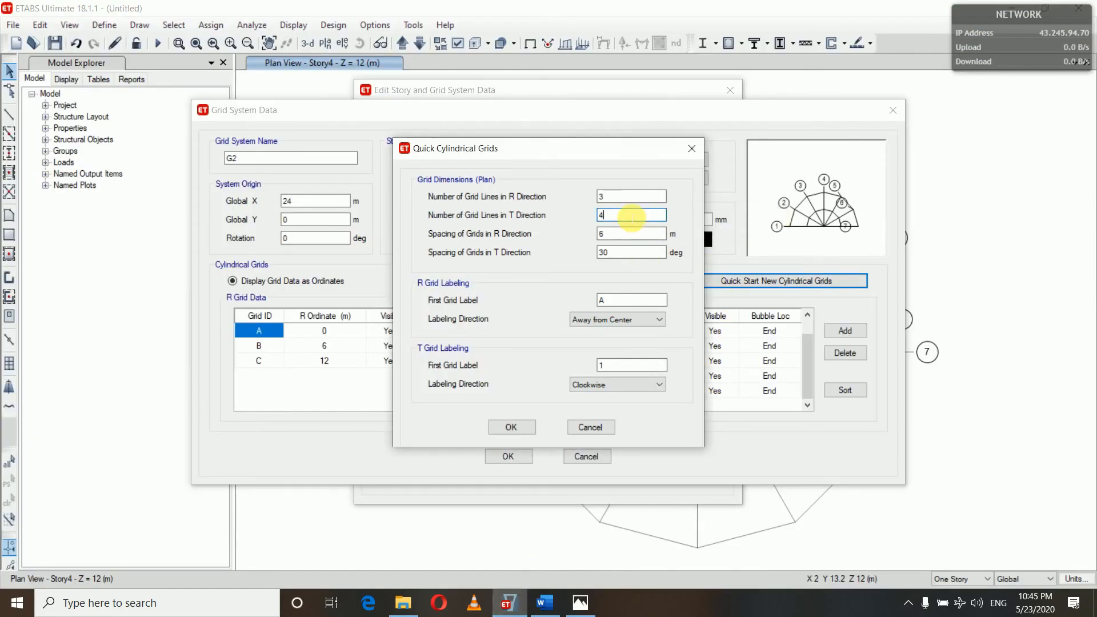
pyautogui.write('13')
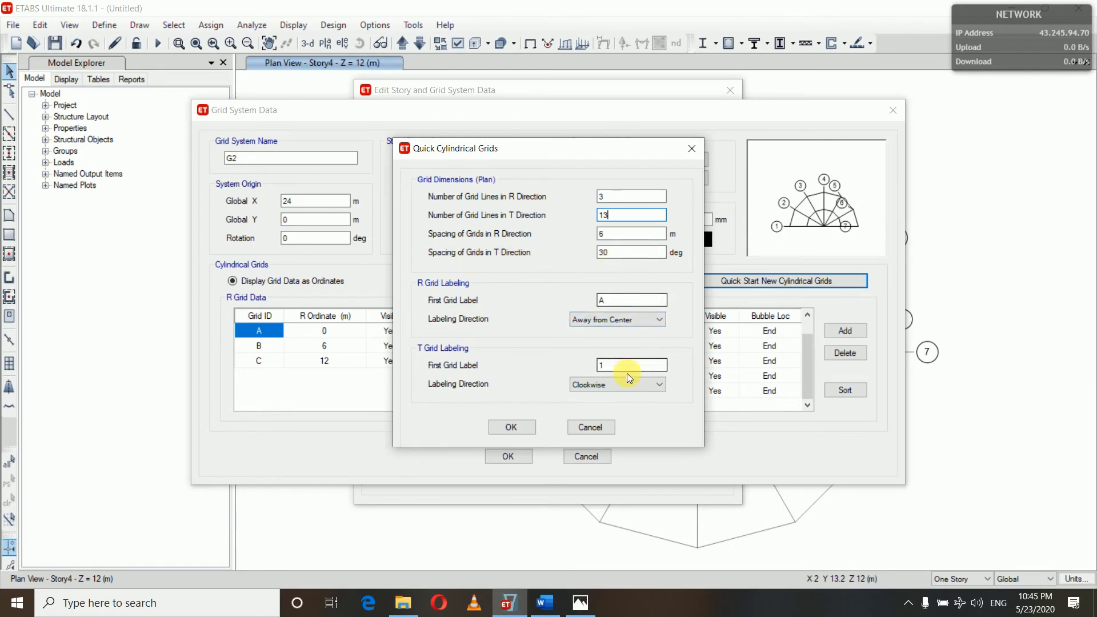
pyautogui.click(512, 427)
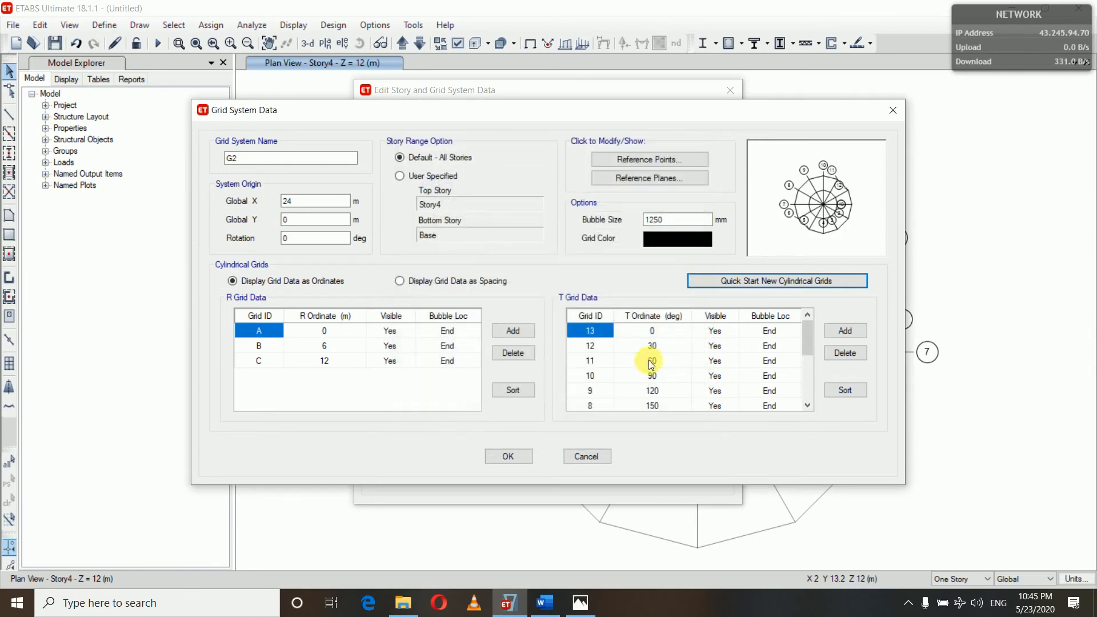
pyautogui.click(506, 455)
pyautogui.click(514, 476)
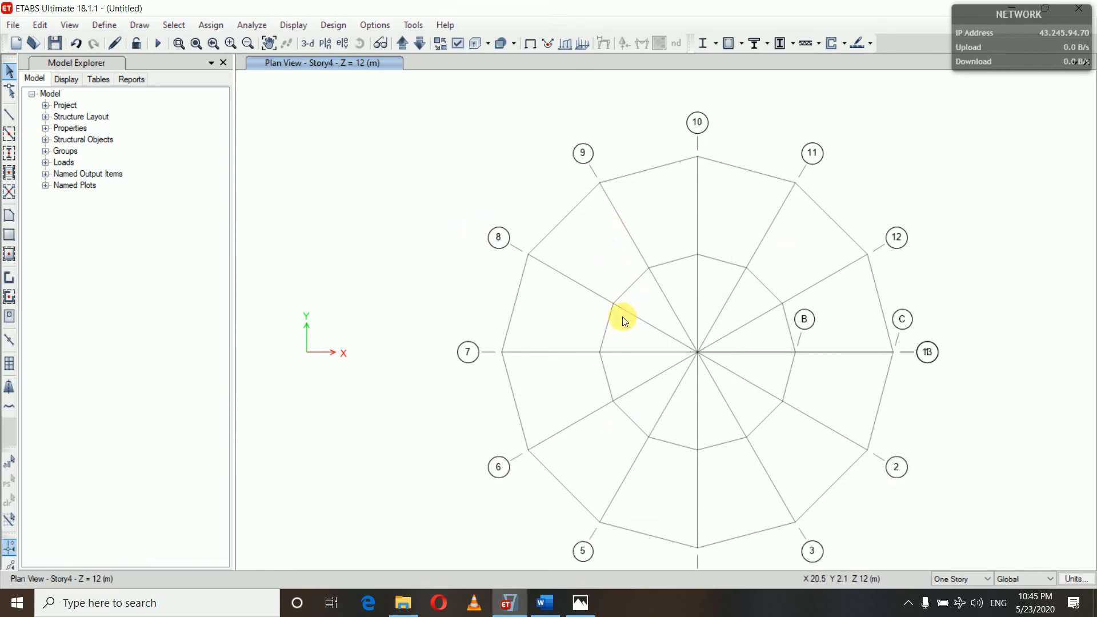
# Step: Generate new quick cylindrical grids for grid system G2 with 3 grid lines in the R direction and 10 in the T direction
pyautogui.rightClick(299, 148)
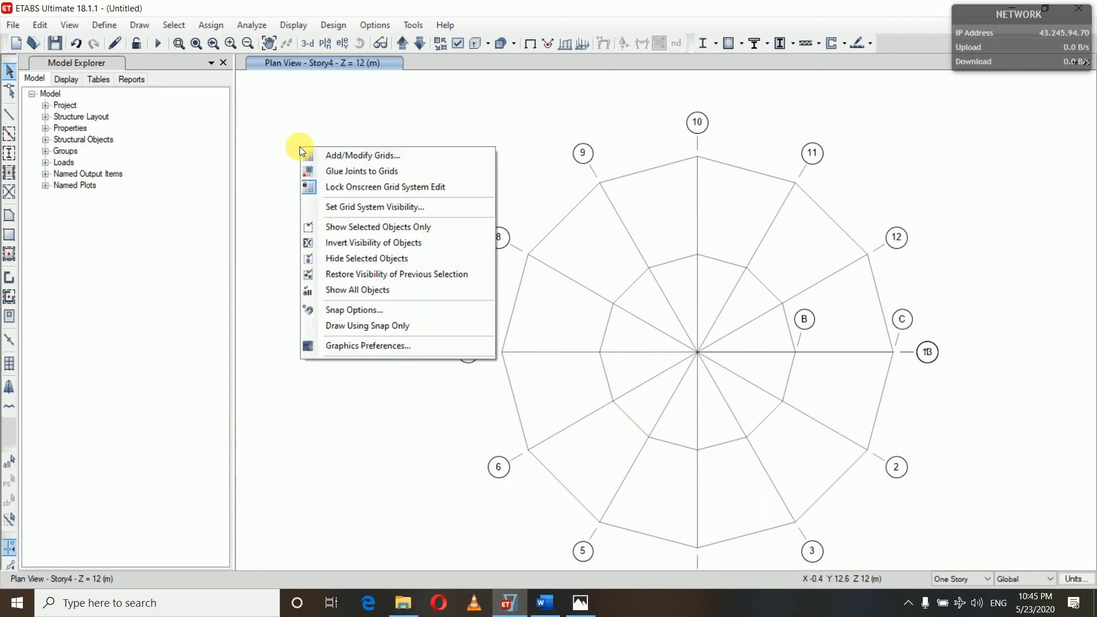
pyautogui.click(329, 154)
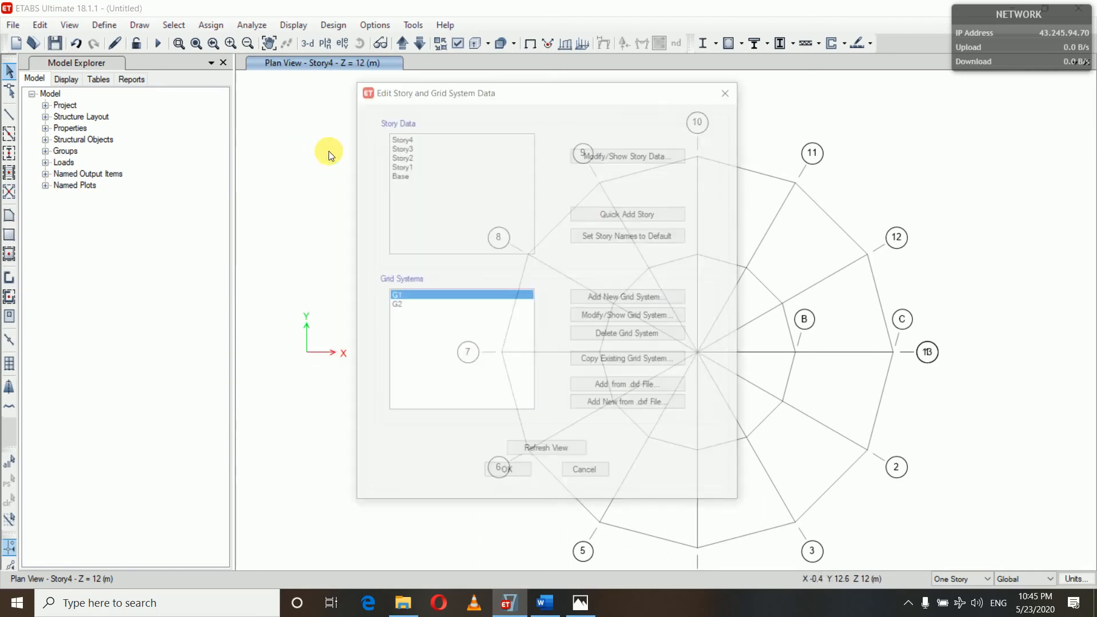
pyautogui.click(421, 306)
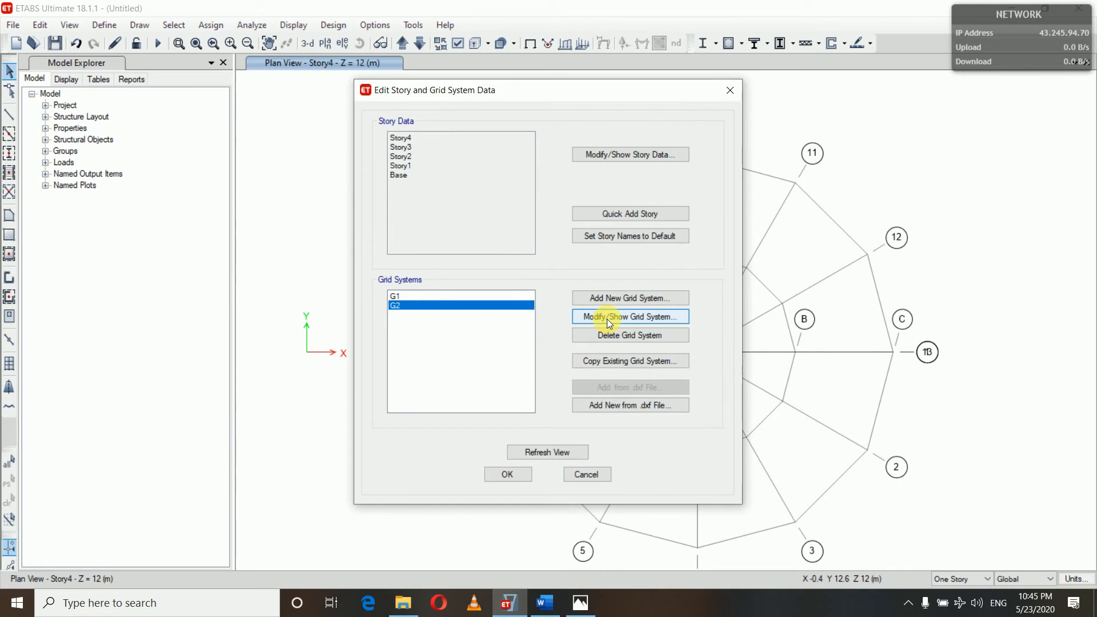
pyautogui.click(608, 322)
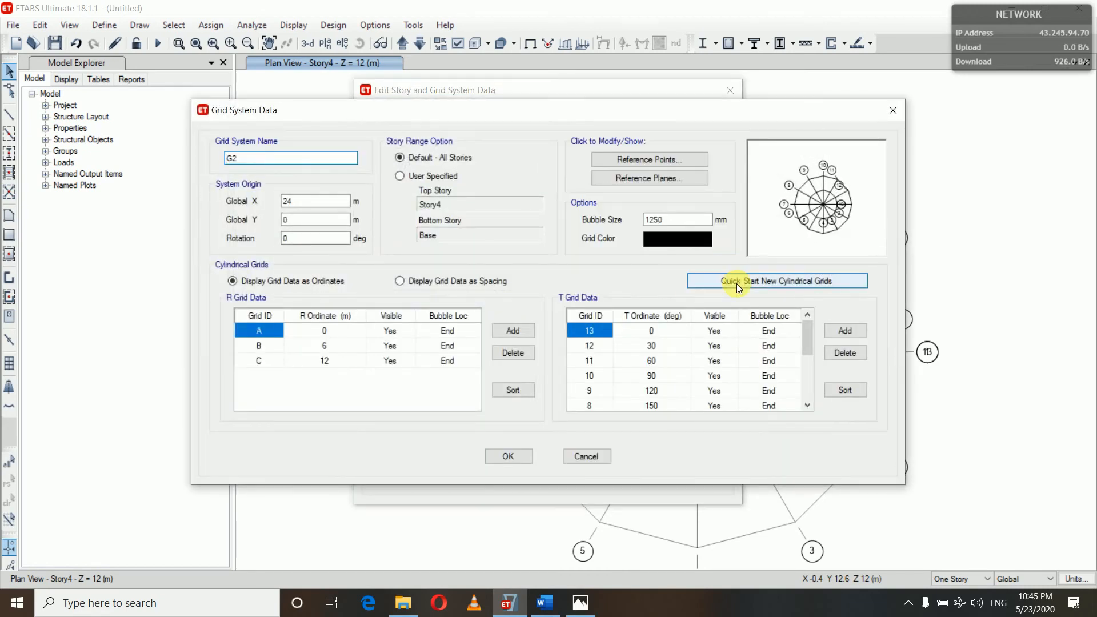
pyautogui.click(736, 284)
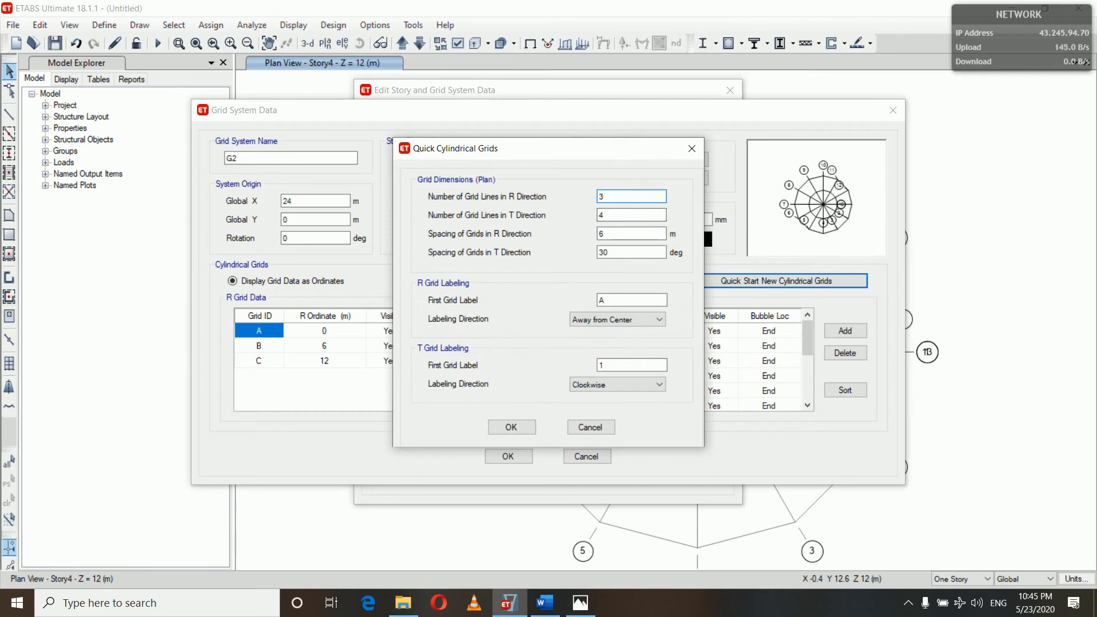
pyautogui.write('3')
pyautogui.click(615, 220)
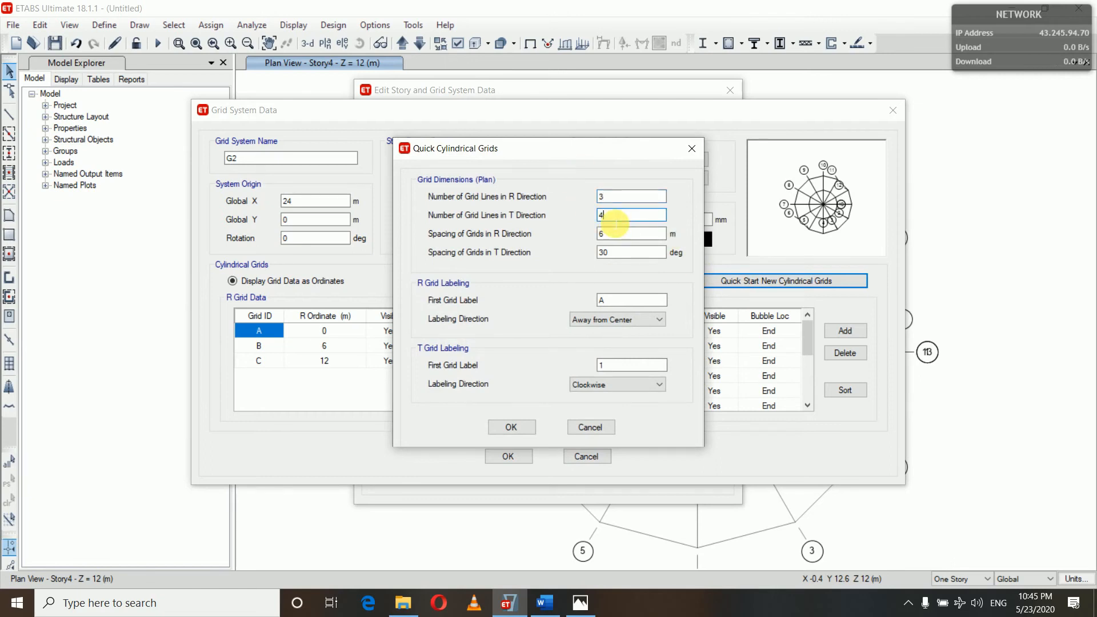
pyautogui.write('10')
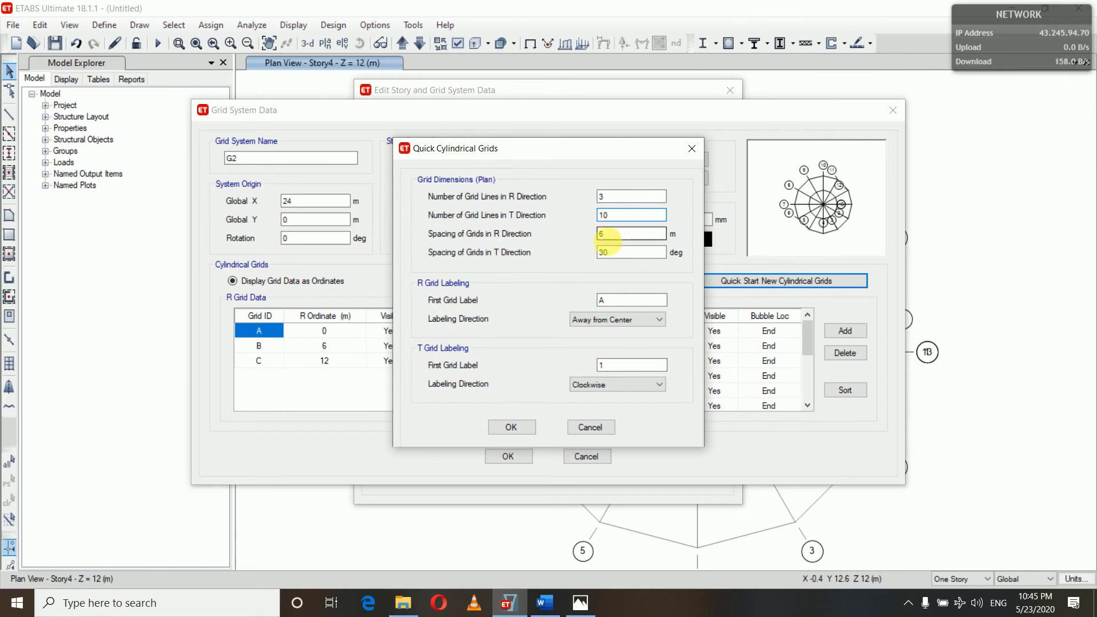
pyautogui.click(511, 428)
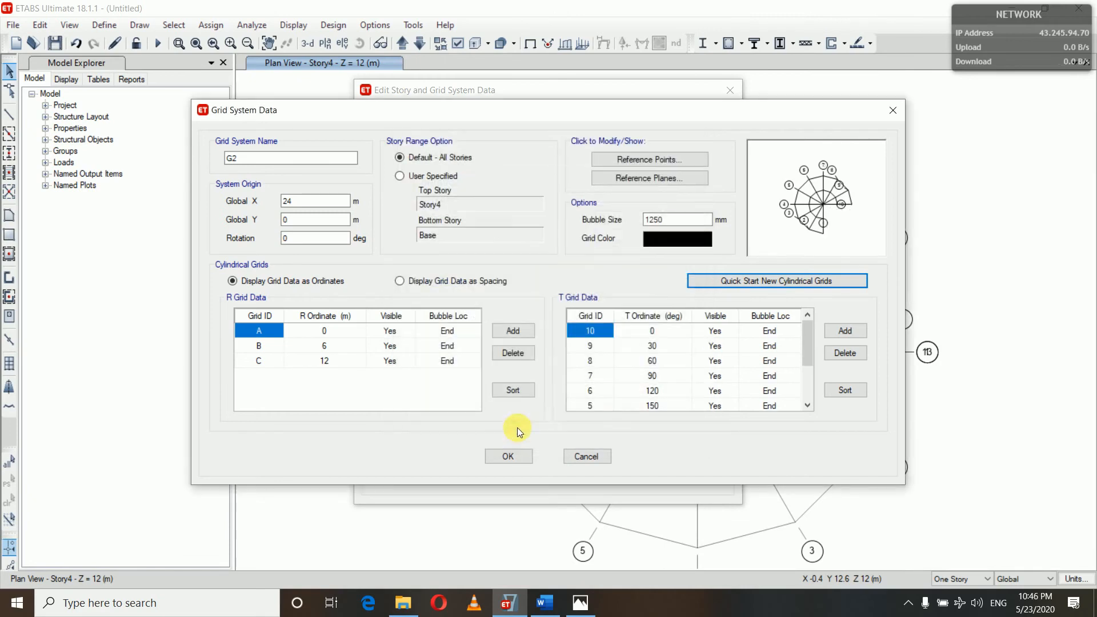
# Step: Set the R ordinates of G2's grid lines B and C to 8 m and 16 m, and apply the grid data to the plan
pyautogui.click(327, 347)
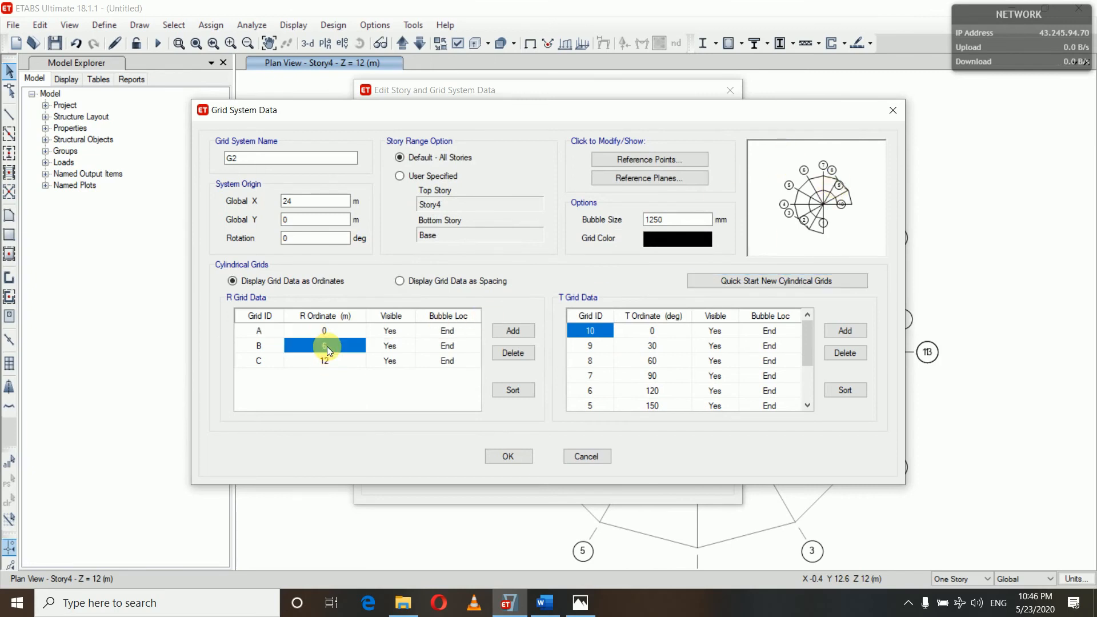
pyautogui.write('8')
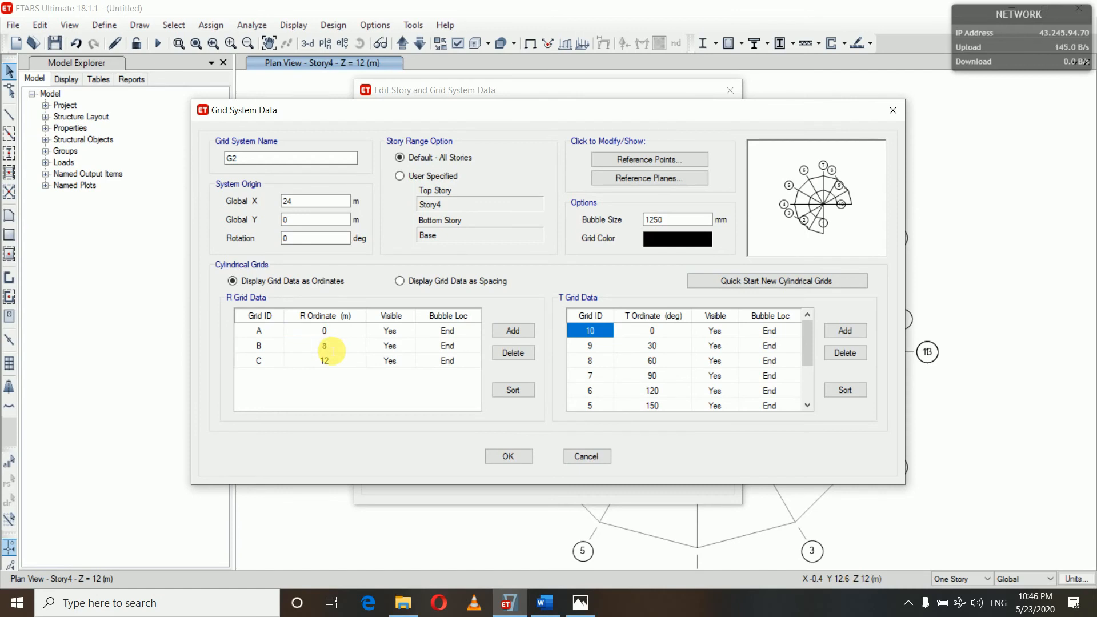
pyautogui.press('Return')
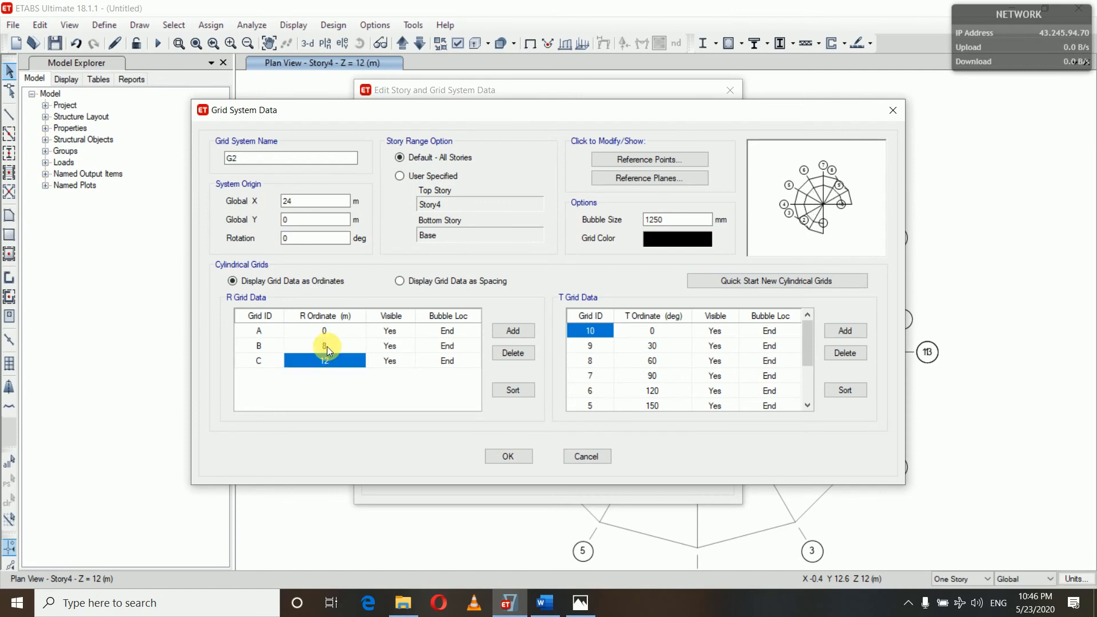
pyautogui.write('16')
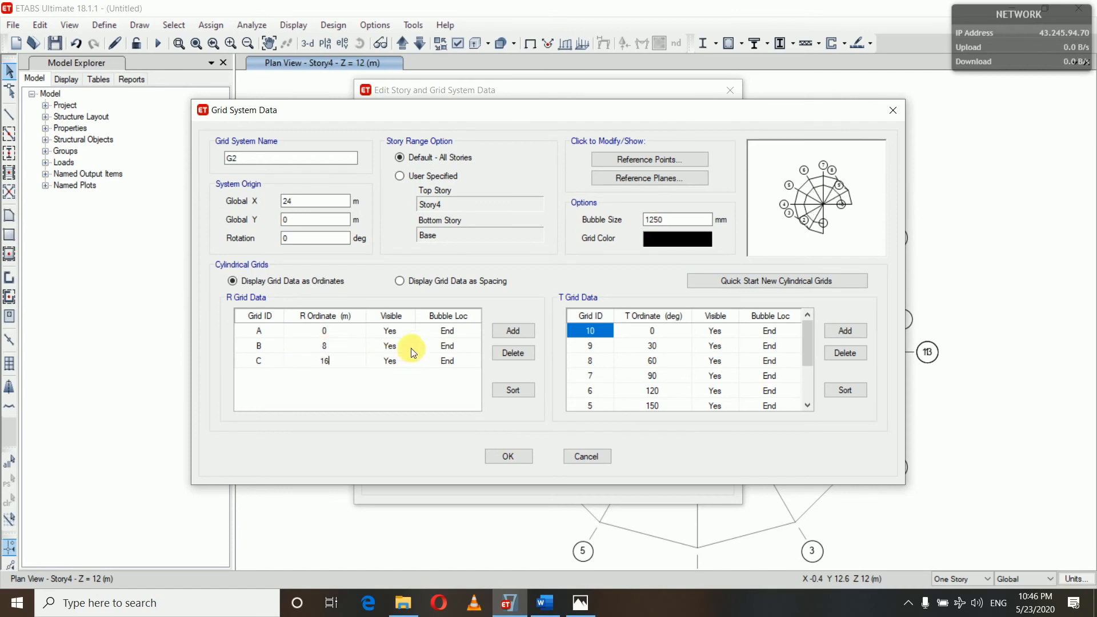
pyautogui.click(516, 455)
pyautogui.click(507, 476)
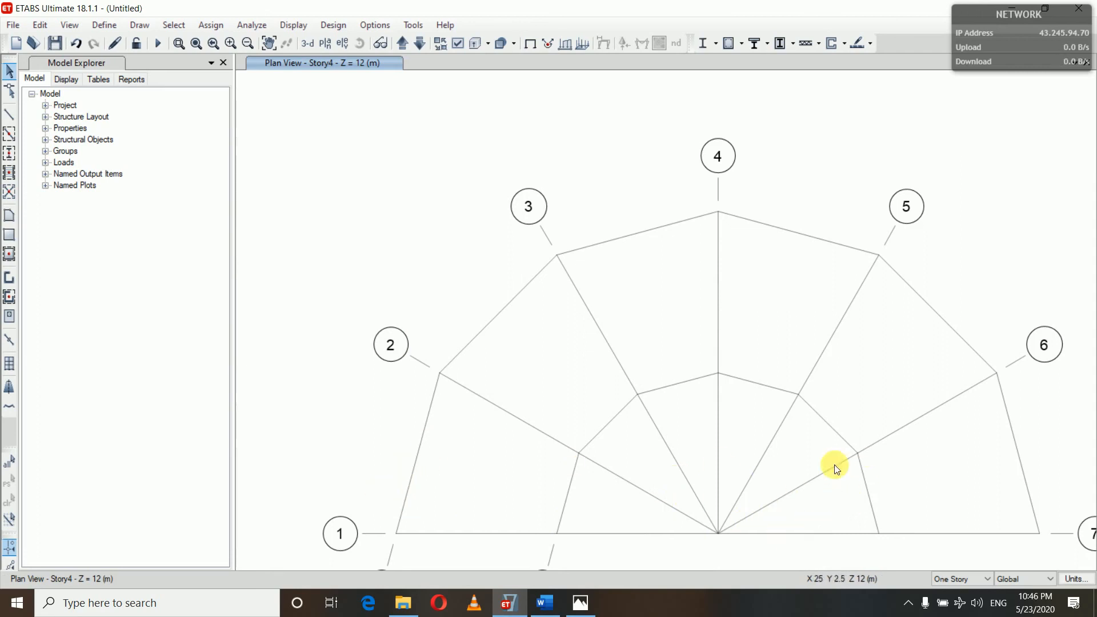
# Step: Switch to the Photos app and browse back through the reference screenshots to the half-circle grid in Screenshot (71).png
pyautogui.click(580, 602)
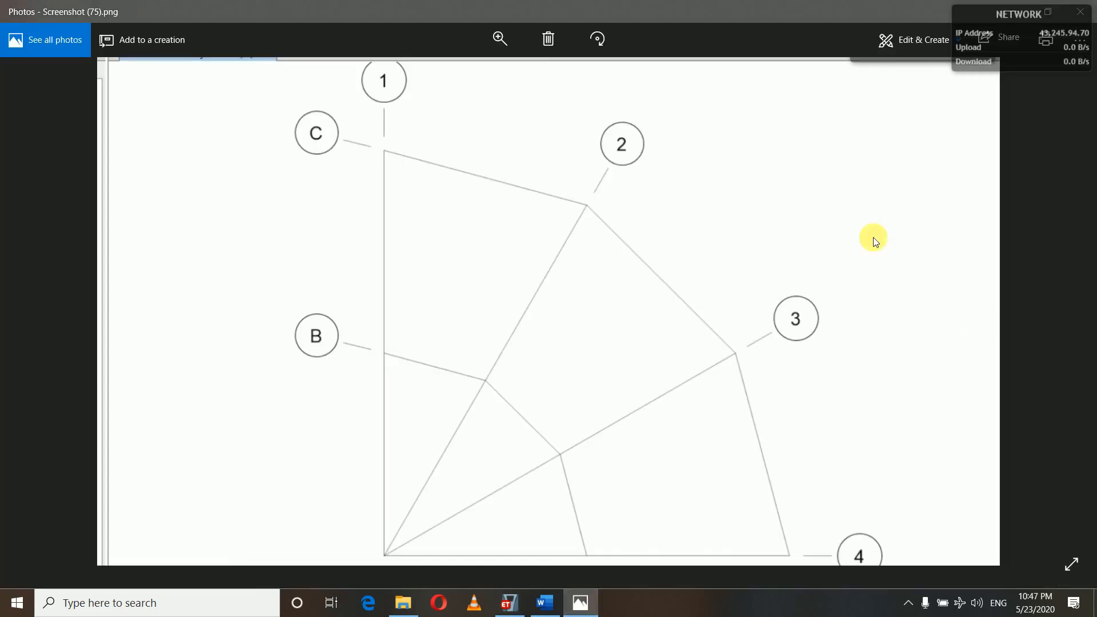
pyautogui.click(35, 303)
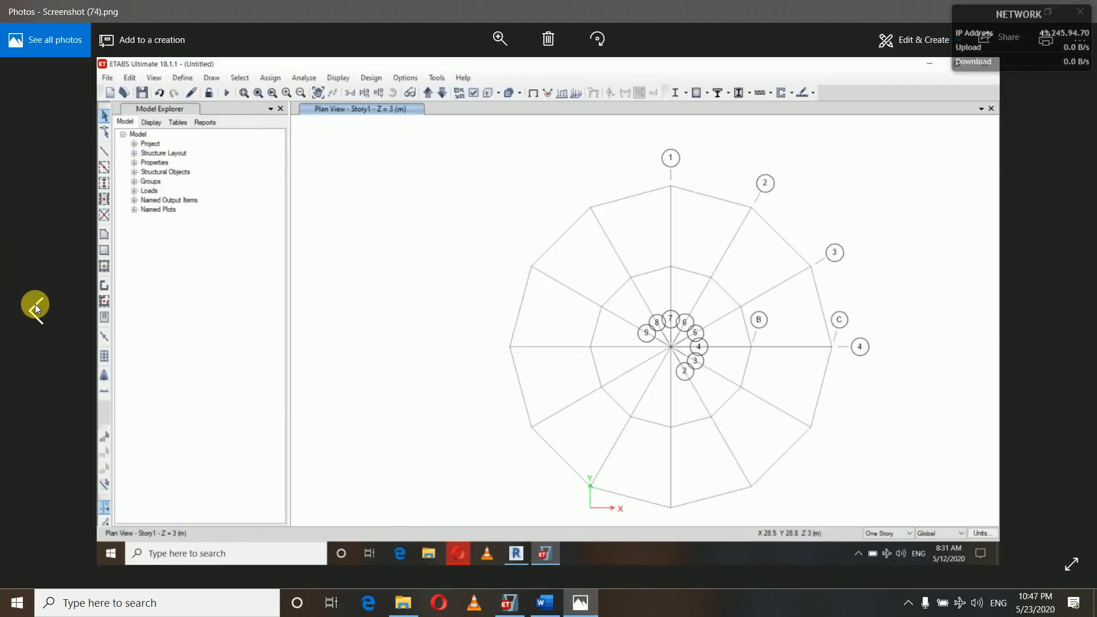
pyautogui.click(36, 304)
pyautogui.click(35, 304)
pyautogui.click(35, 304)
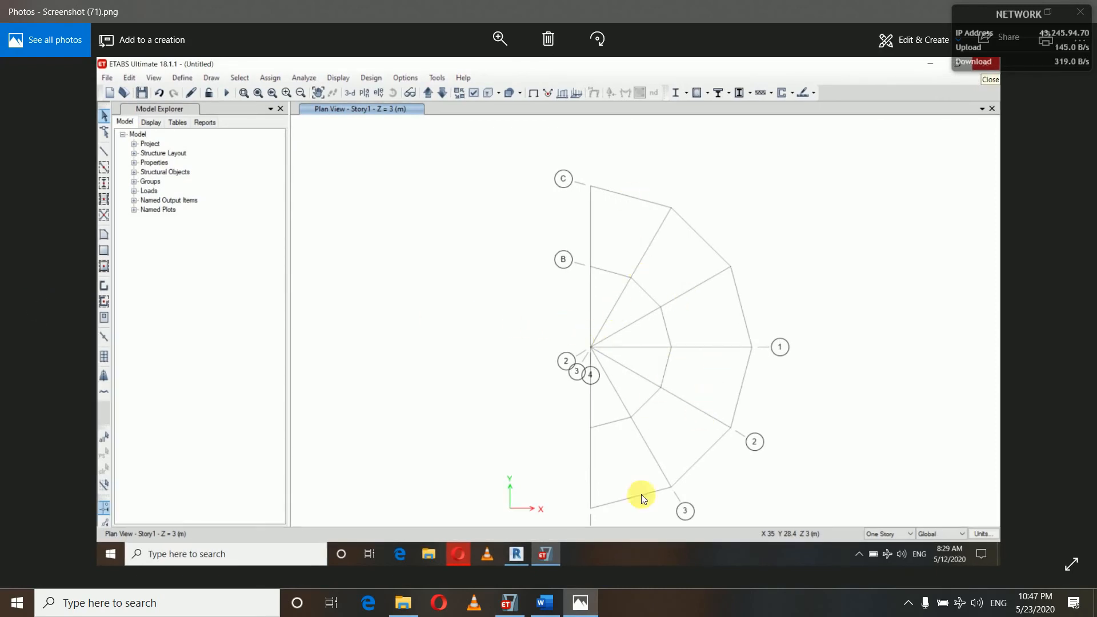
# Step: Back in ETABS, set the rotation of grid system G2 to 90 degrees and apply it to the plan
pyautogui.click(508, 603)
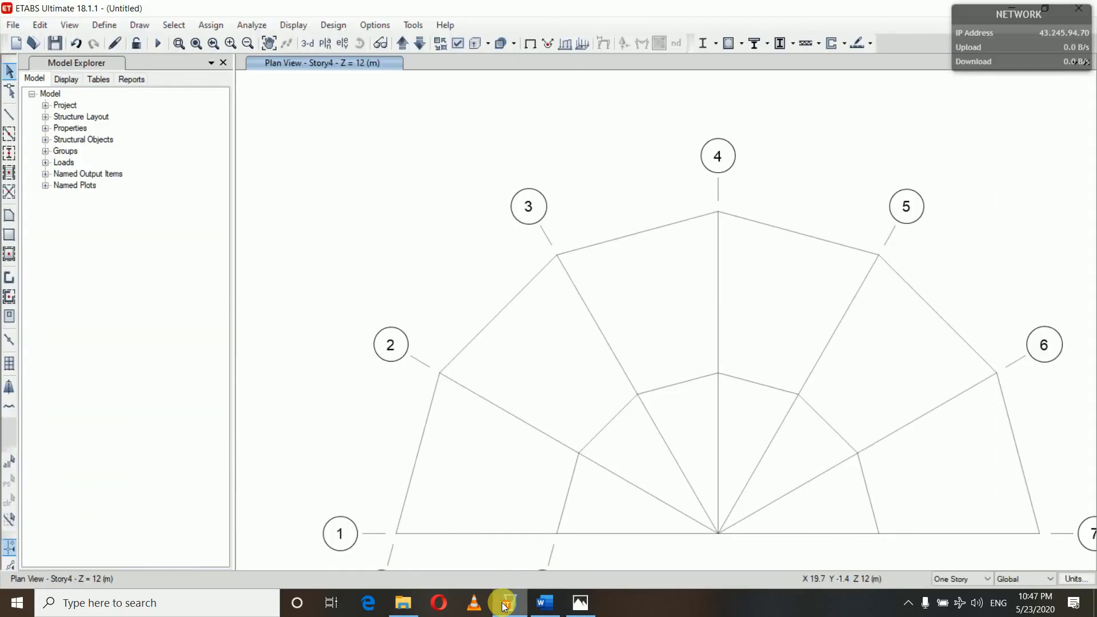
pyautogui.rightClick(285, 149)
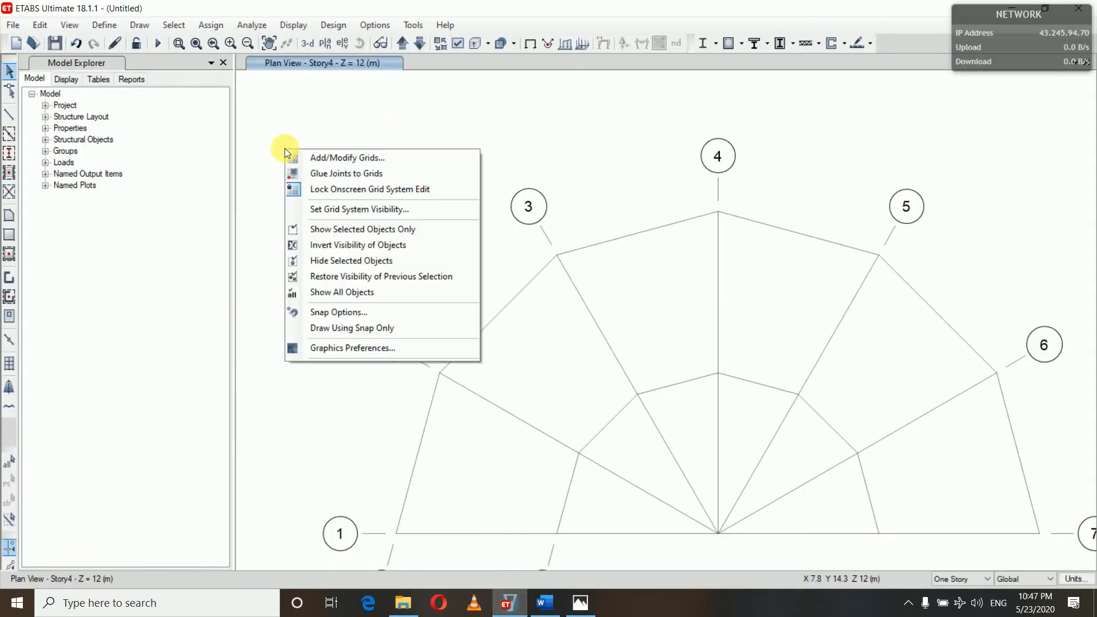
pyautogui.click(343, 157)
pyautogui.click(413, 306)
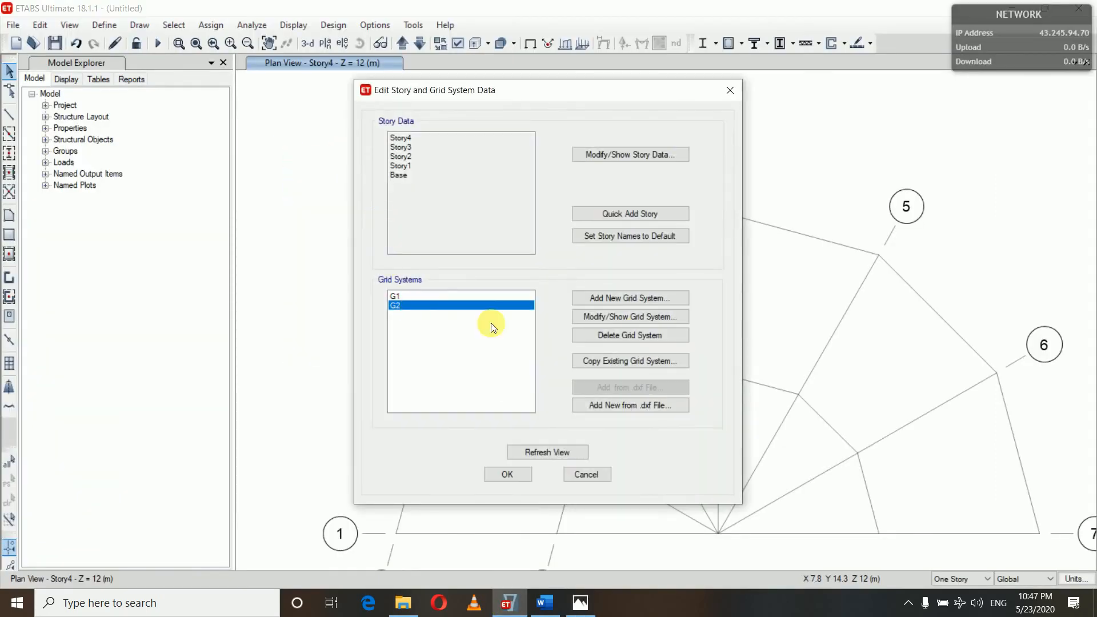
pyautogui.click(626, 318)
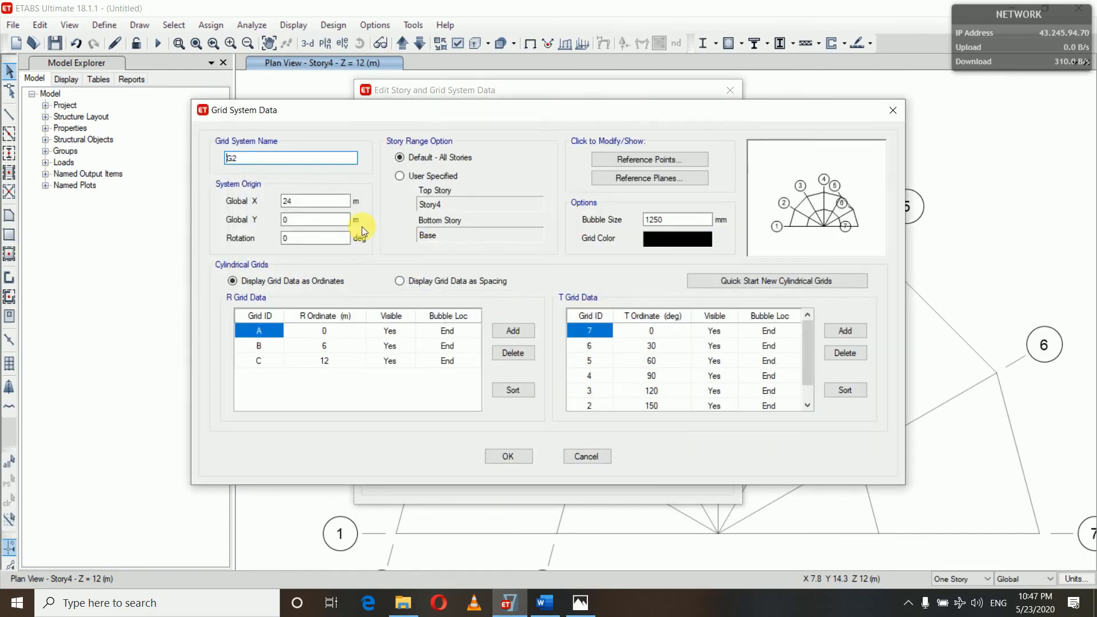
pyautogui.click(321, 240)
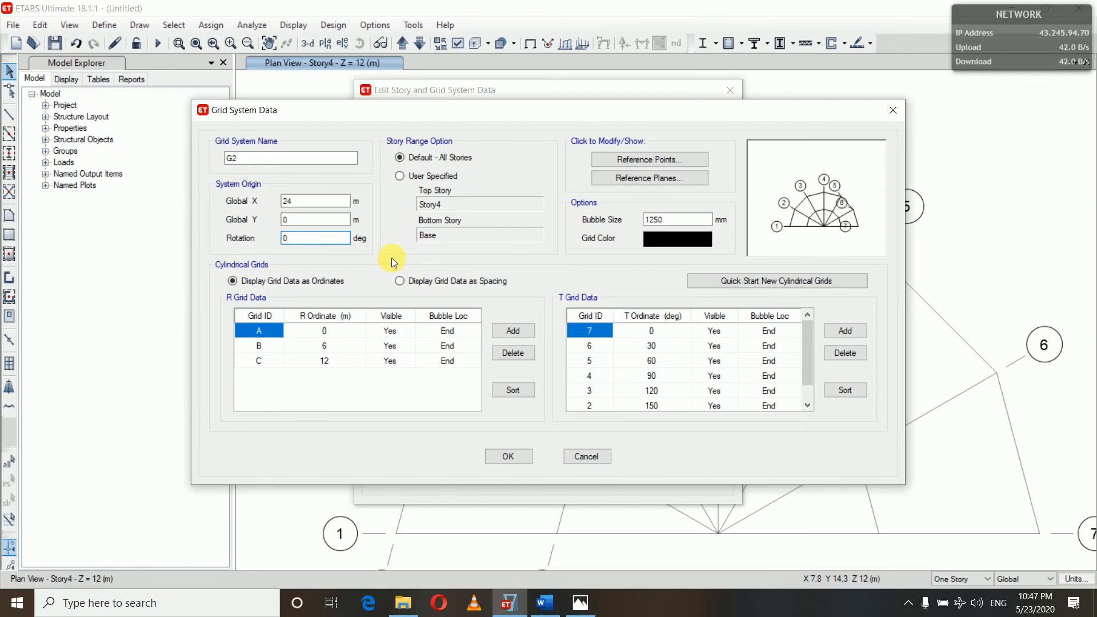
pyautogui.press('BackSpace')
pyautogui.write('90')
pyautogui.click(513, 455)
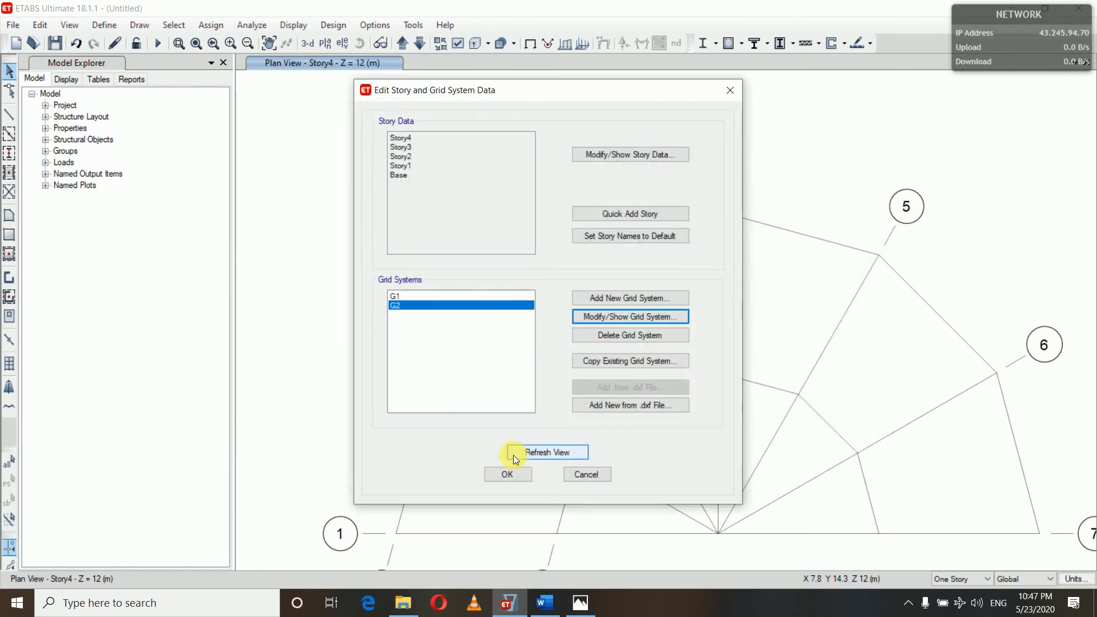
pyautogui.click(507, 474)
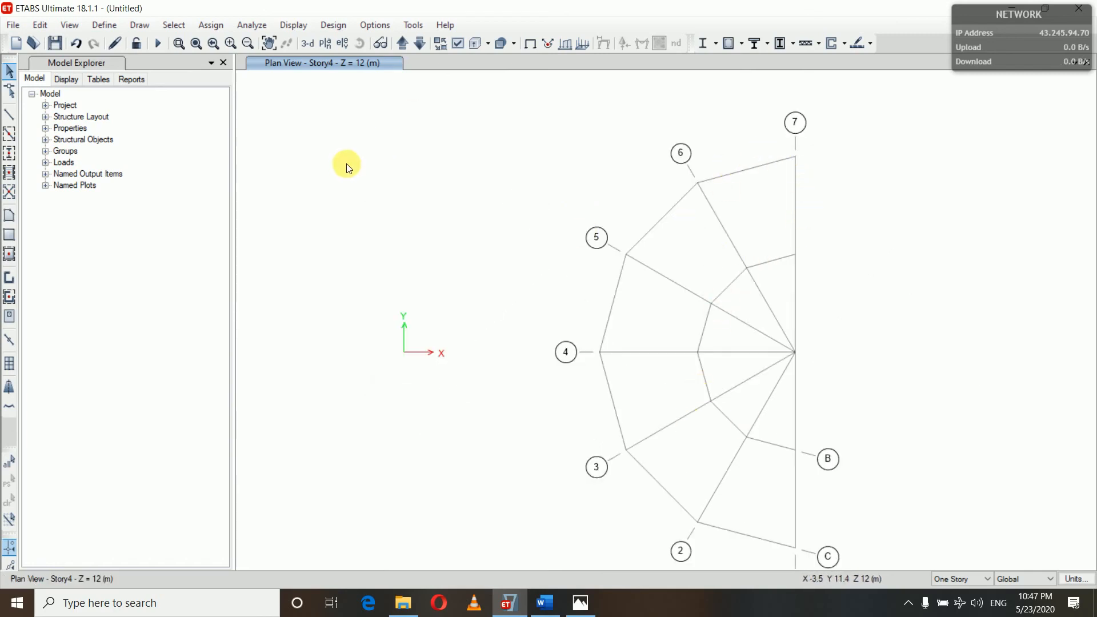
# Step: Set the rotation of grid system G2 to 270 degrees and apply it to the plan
pyautogui.rightClick(358, 121)
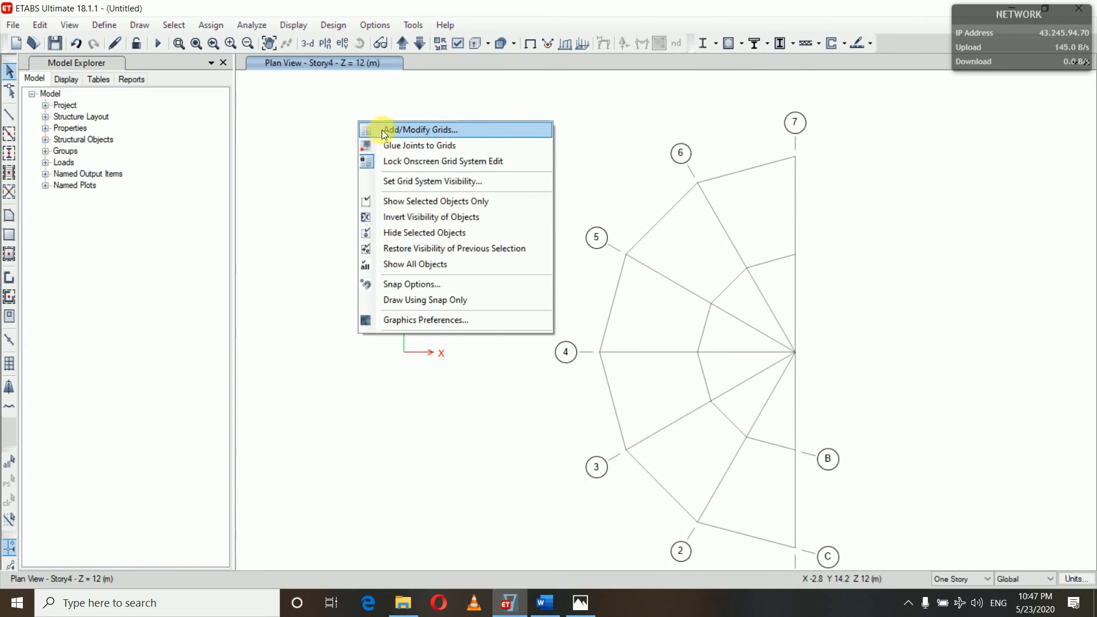
pyautogui.click(382, 129)
pyautogui.click(429, 304)
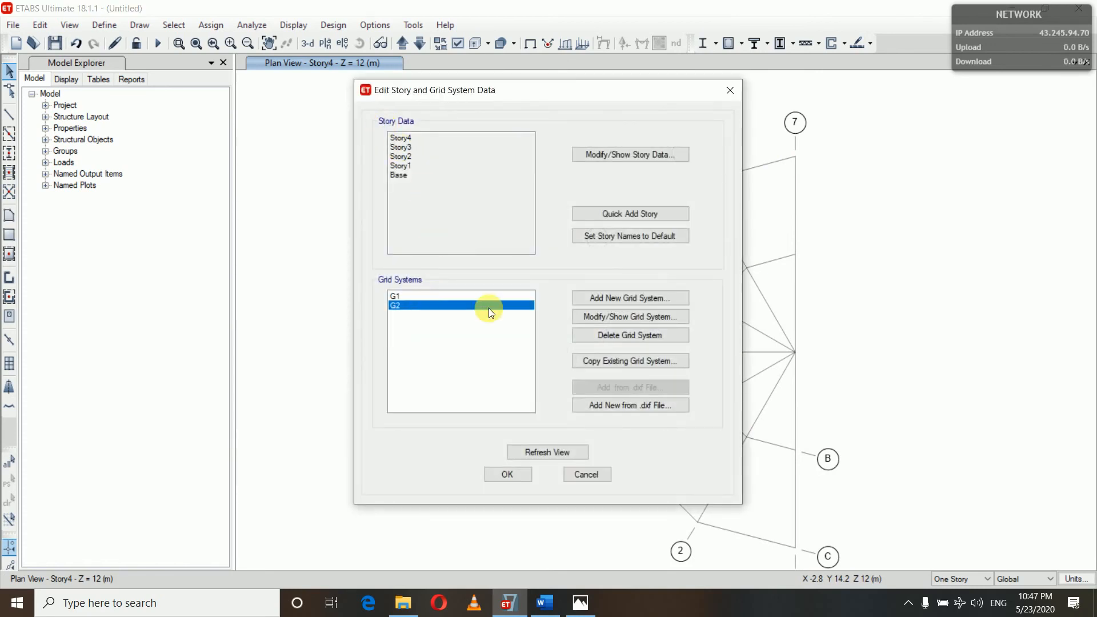
pyautogui.click(590, 314)
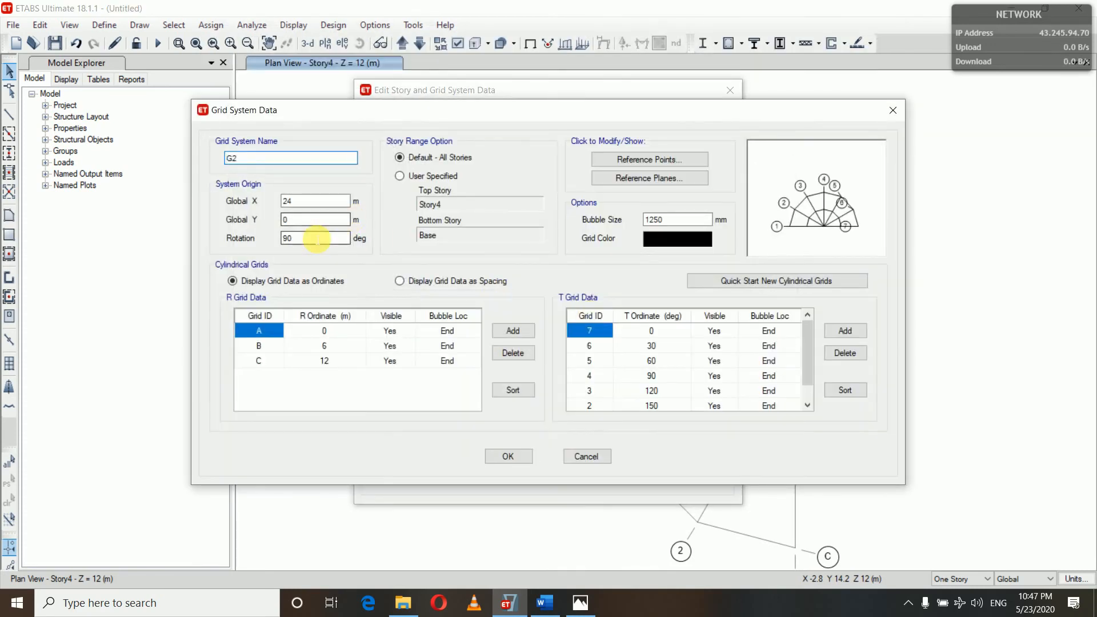
pyautogui.click(315, 238)
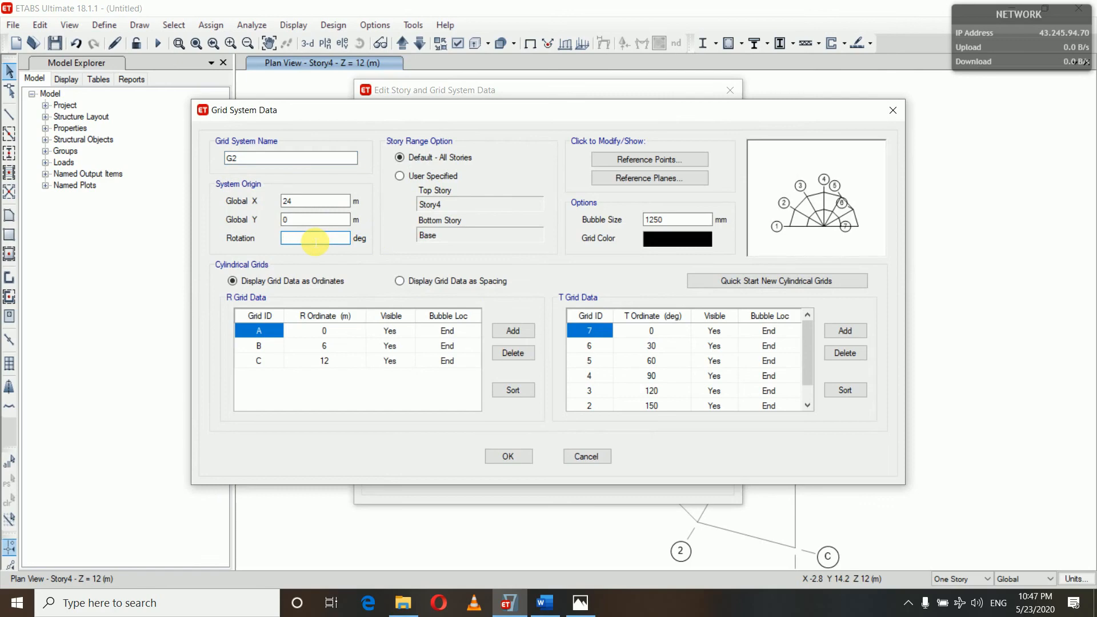
pyautogui.write('270')
pyautogui.click(496, 457)
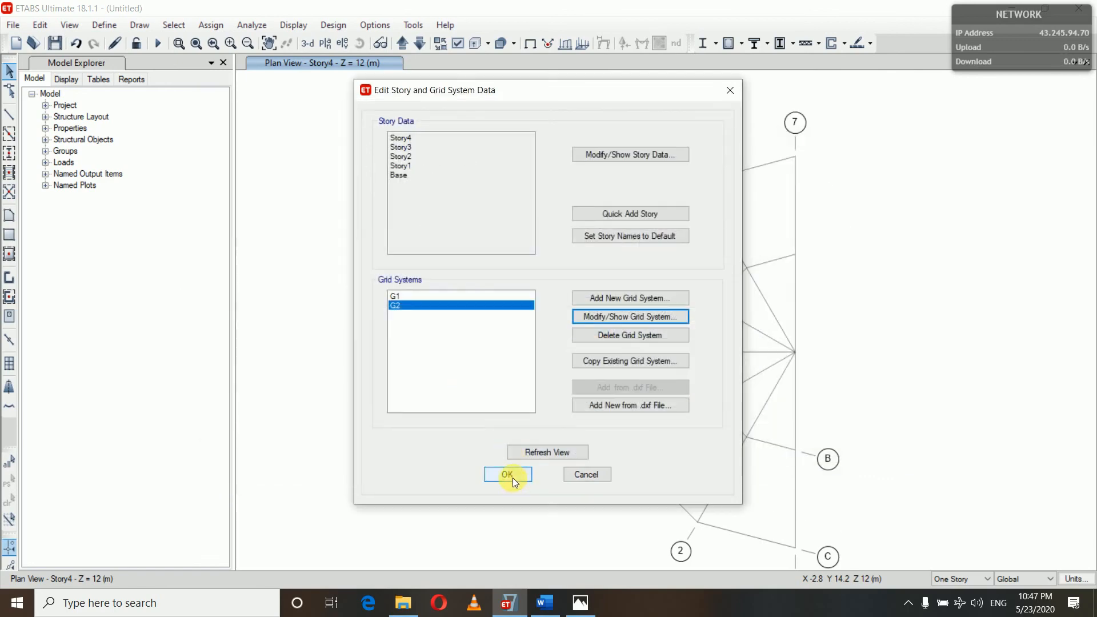
pyautogui.click(508, 475)
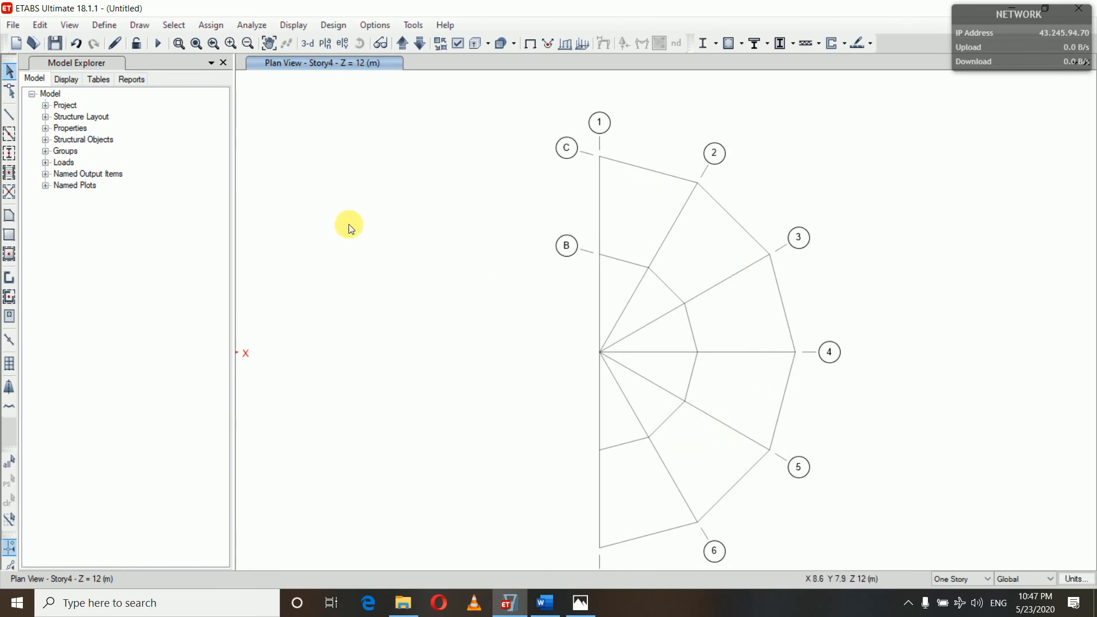
# Step: Set the rotation of grid system G2 to 180 degrees and apply it to the plan
pyautogui.rightClick(392, 226)
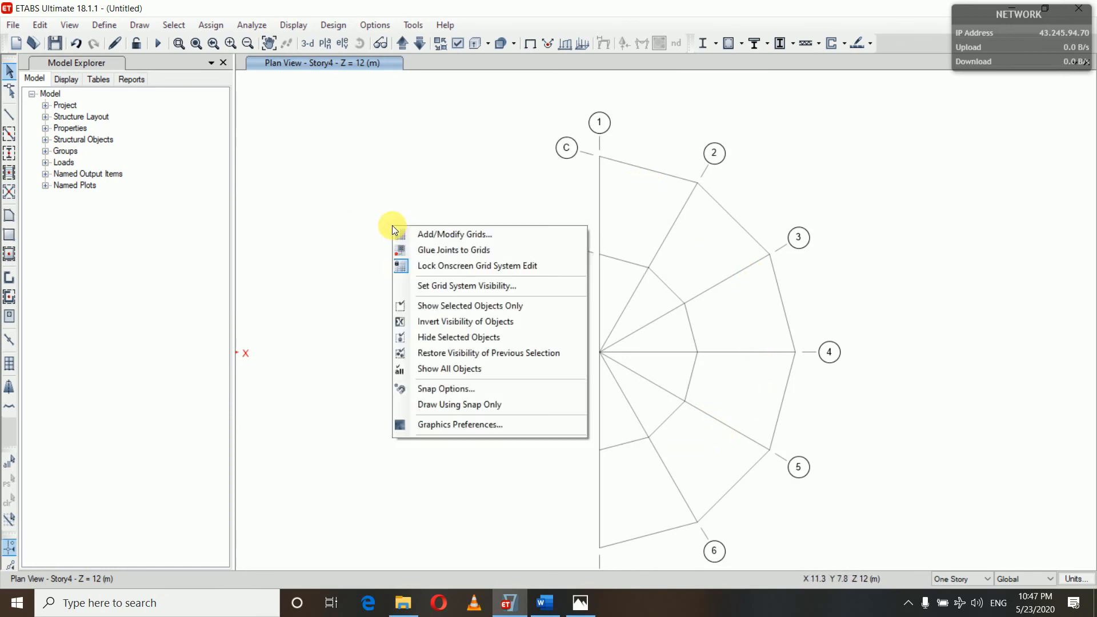
pyautogui.click(406, 232)
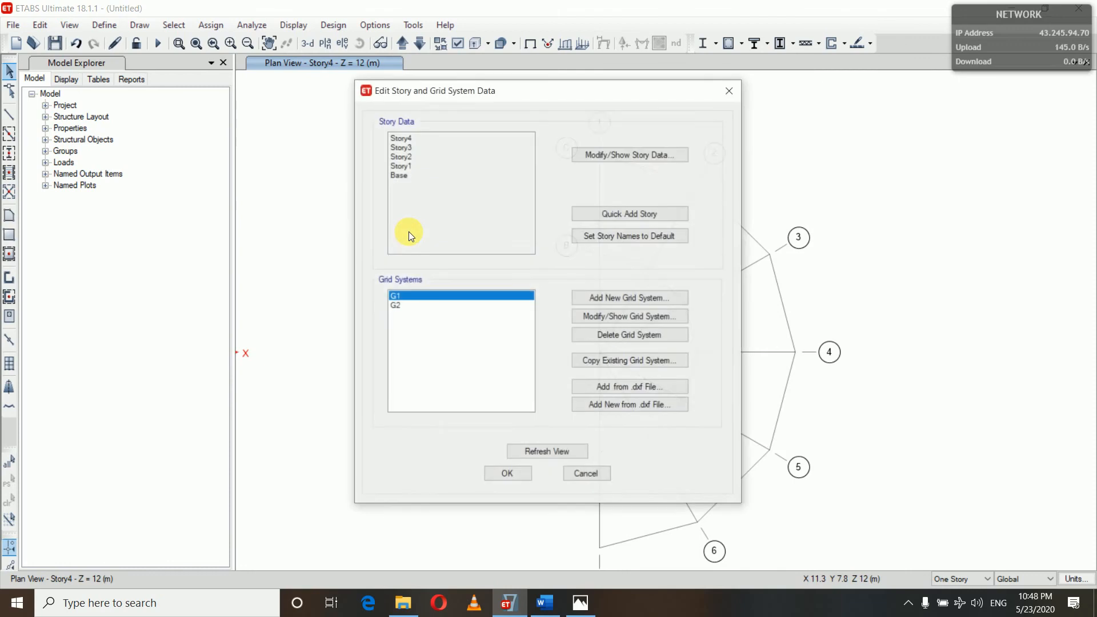
pyautogui.click(431, 305)
pyautogui.click(597, 317)
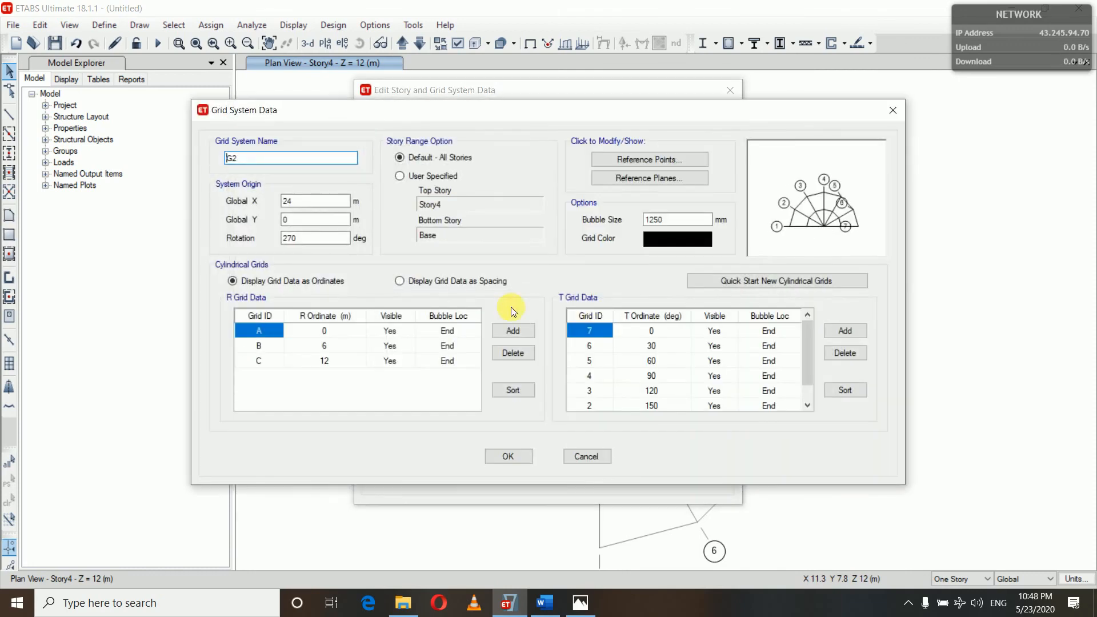
pyautogui.click(328, 239)
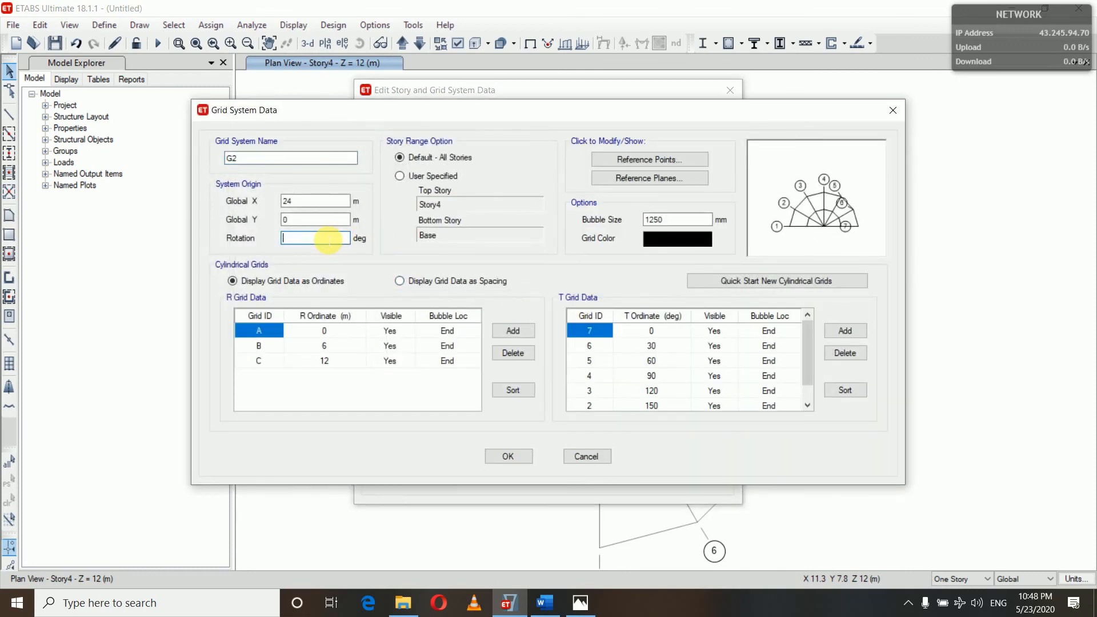
pyautogui.write('180')
pyautogui.click(519, 458)
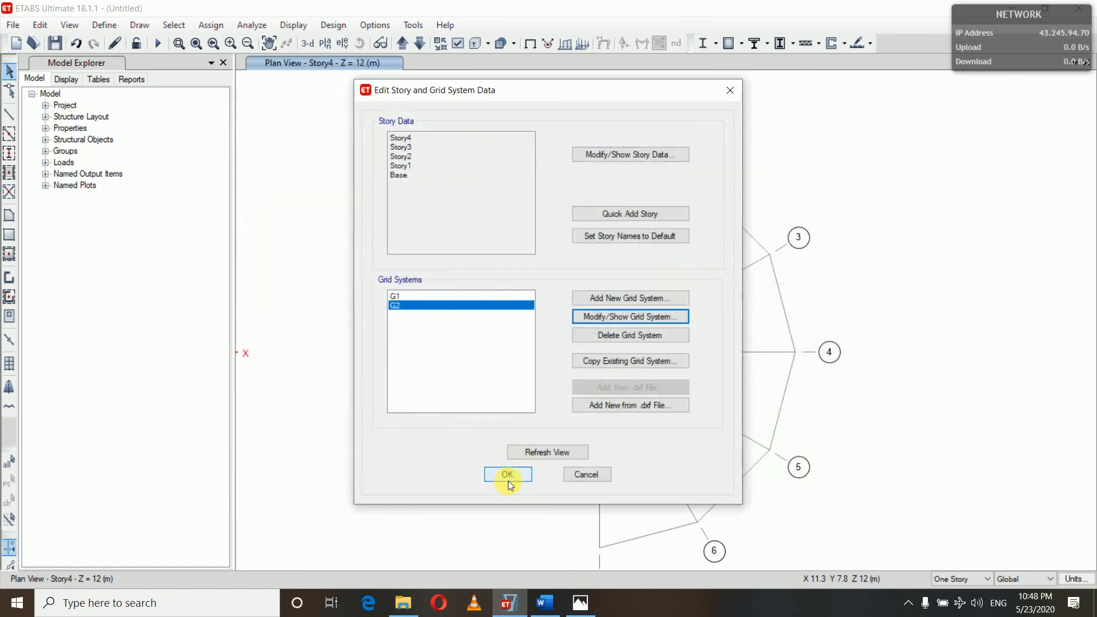
pyautogui.click(508, 481)
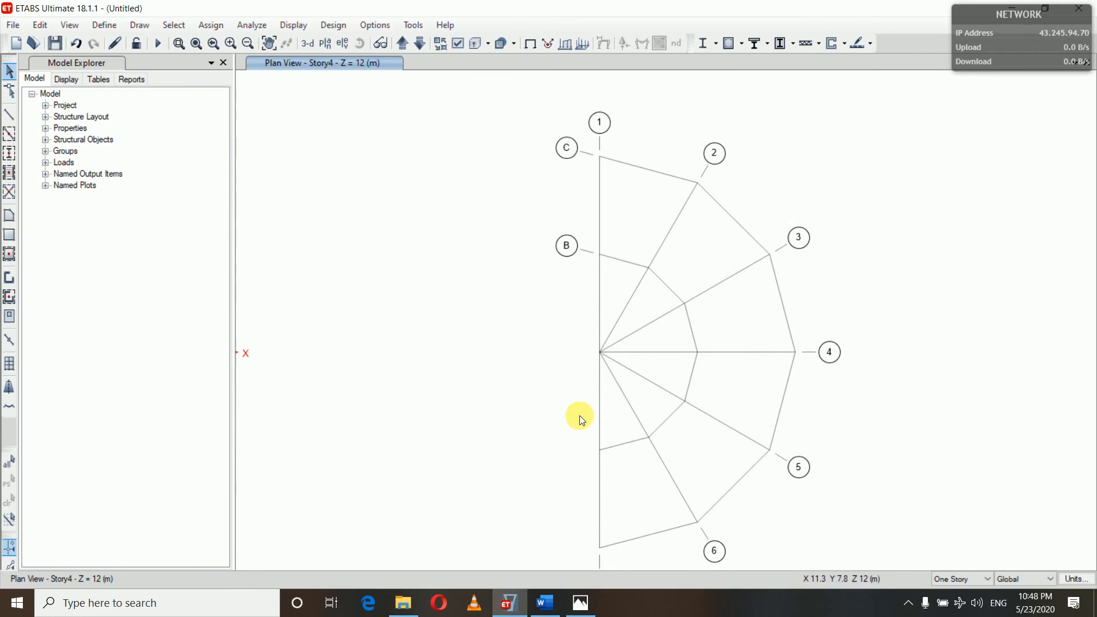